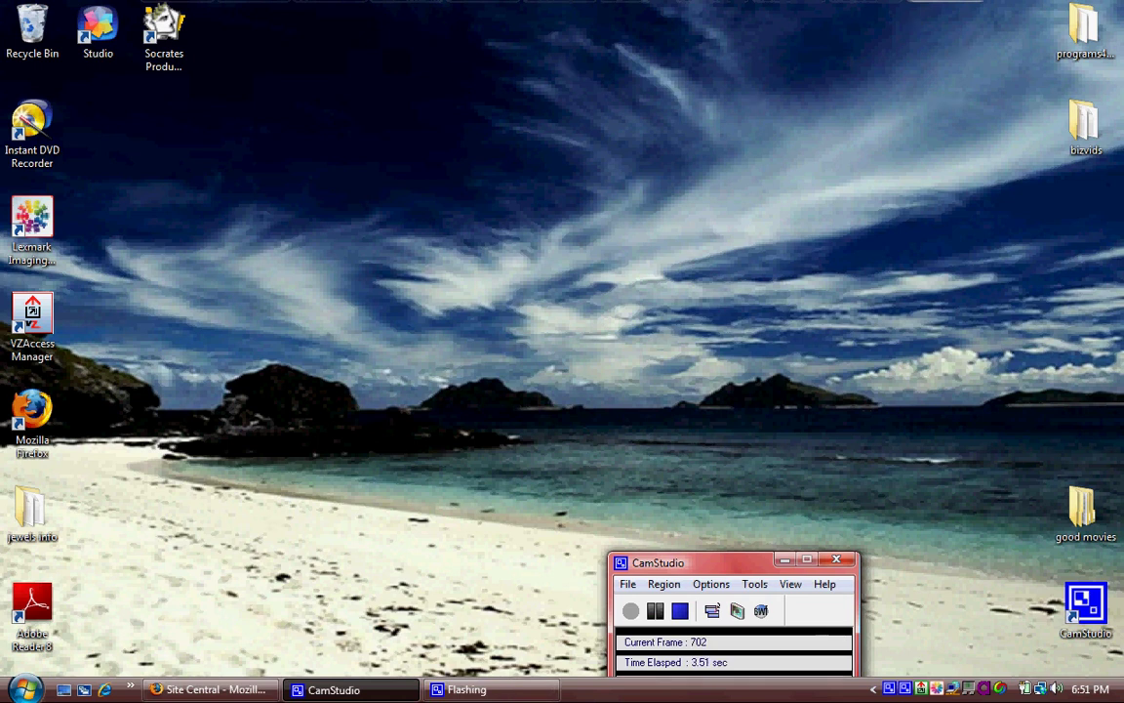
Step: Restore the Firefox Site Central window and scroll through its brainstorming and SiteBuilder tool sections
click(210, 689)
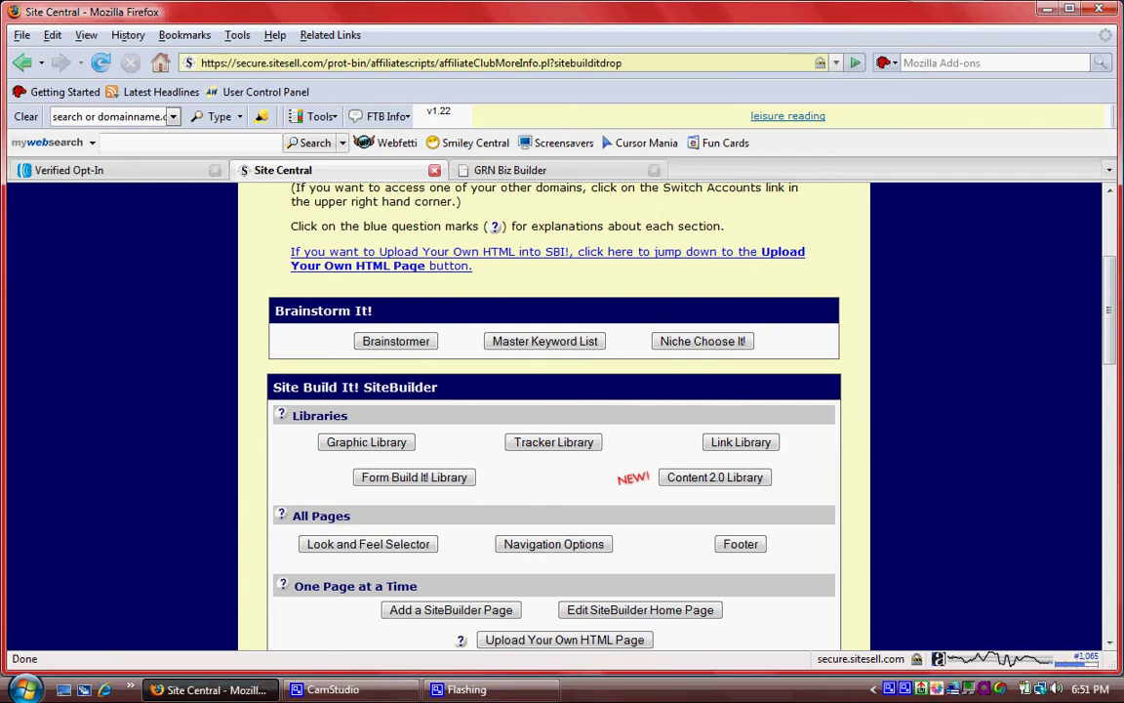
scroll(553, 410, up, 4)
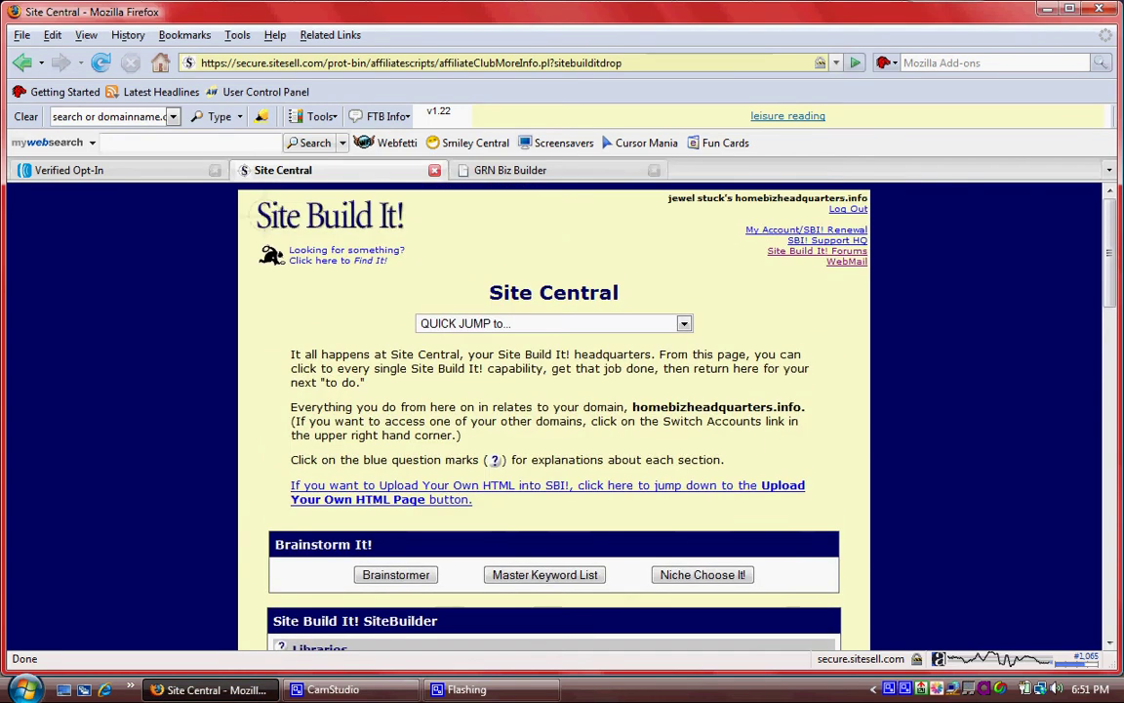
scroll(554, 410, down, 2)
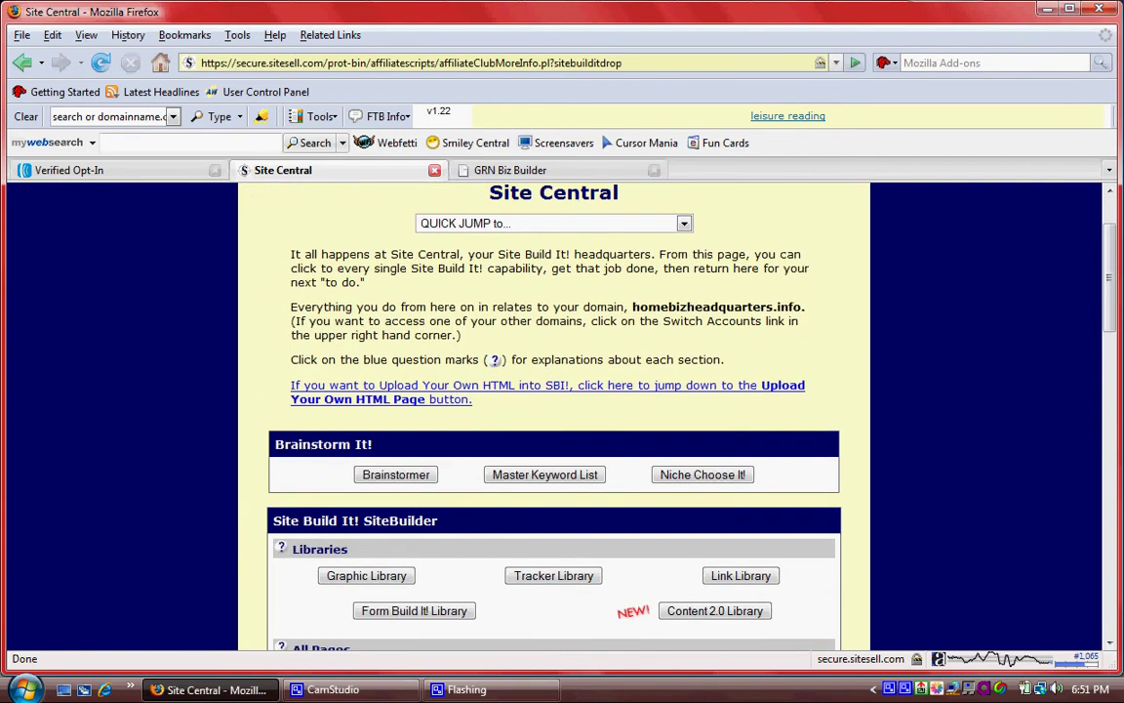
scroll(553, 410, down, 2)
scroll(554, 410, down, 1)
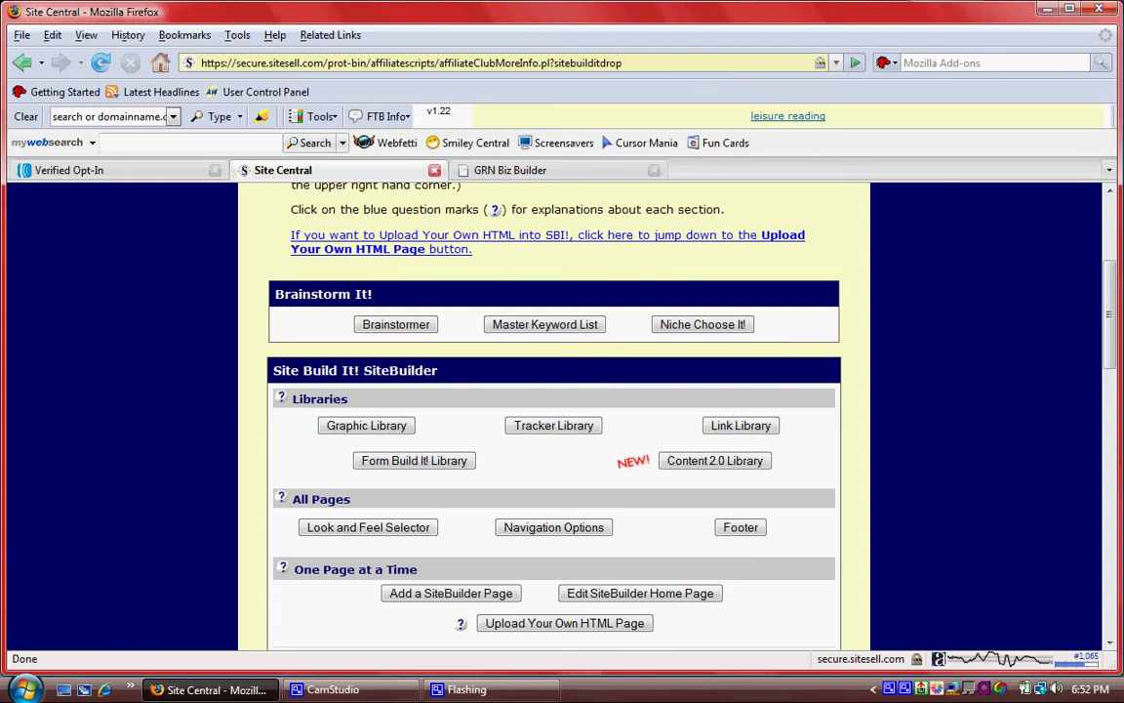
scroll(554, 410, down, 1)
scroll(553, 410, up, 3)
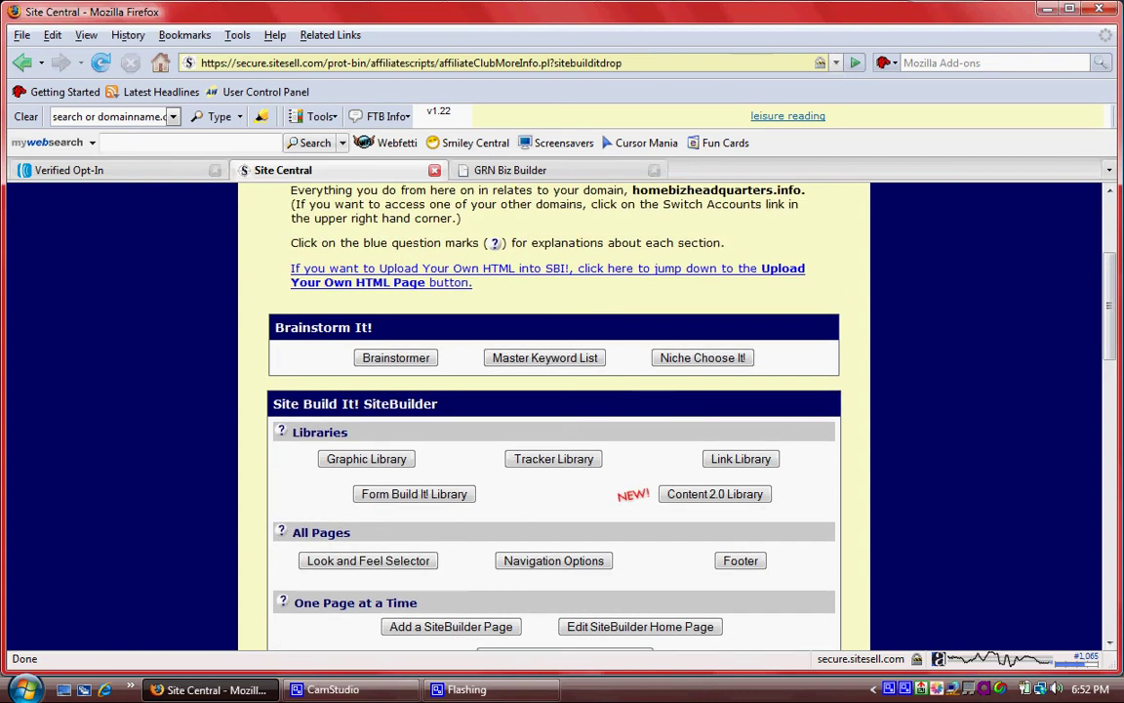
scroll(553, 409, up, 1)
scroll(553, 410, down, 2)
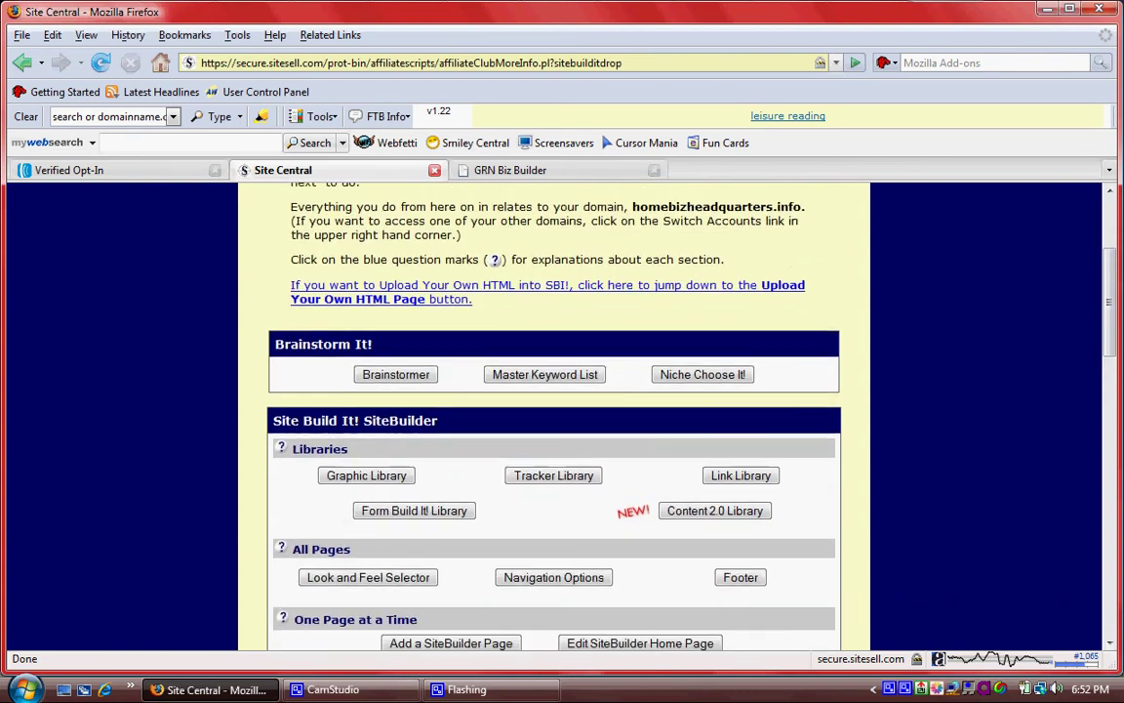
scroll(553, 410, down, 1)
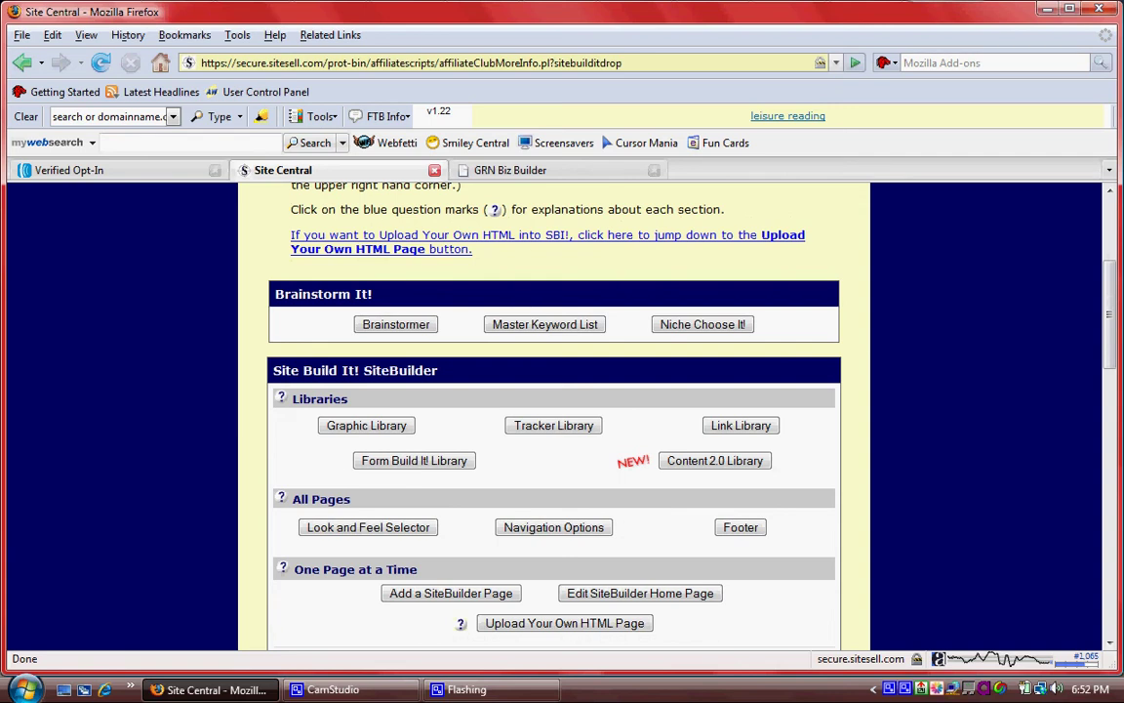
Step: Open the Master Keyword List and sort its 380 keywords by Value Demand, highest first
click(544, 324)
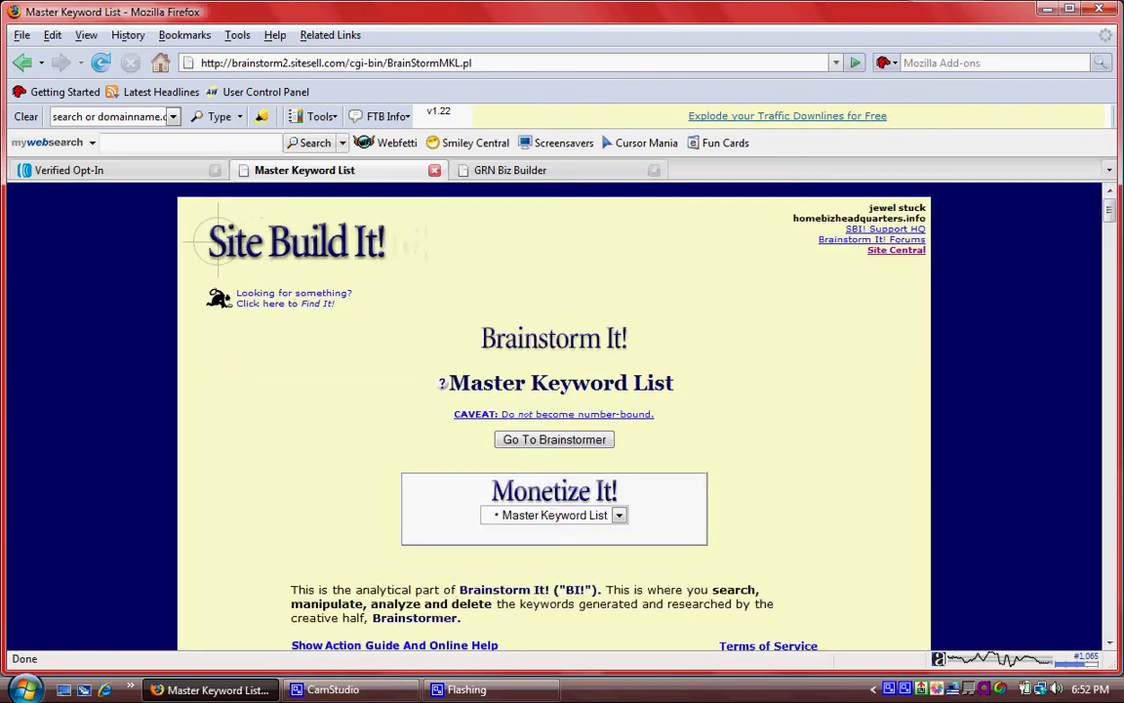
scroll(553, 410, down, 3)
scroll(554, 409, down, 6)
scroll(553, 410, down, 2)
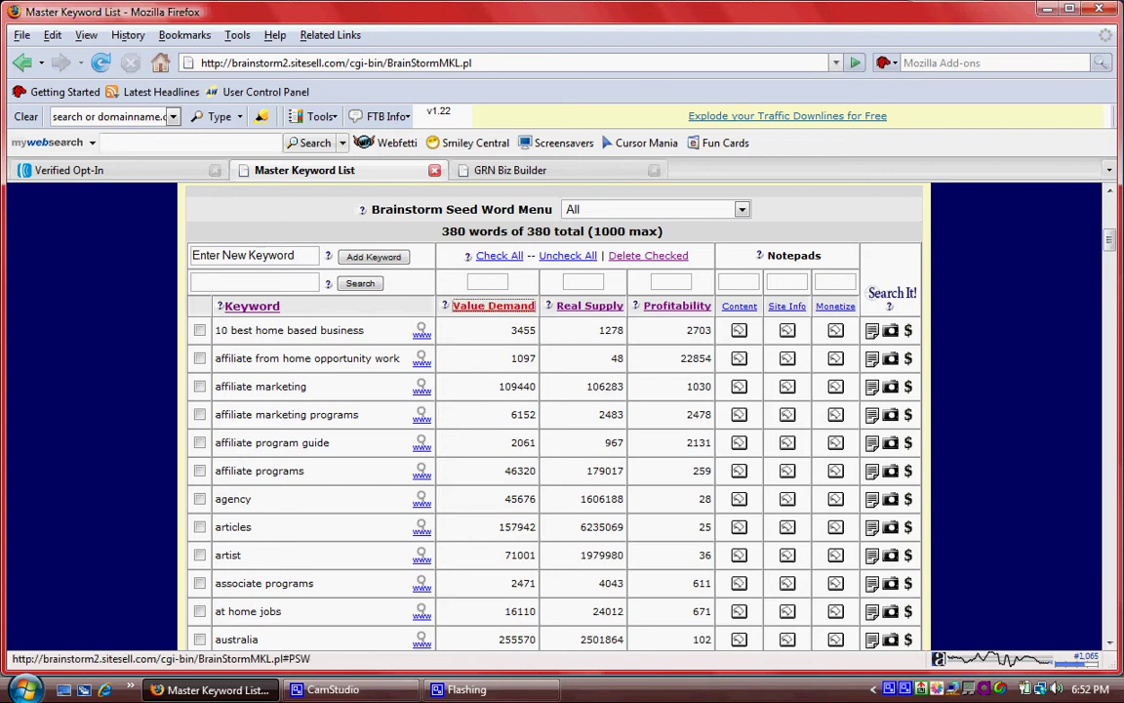
click(492, 305)
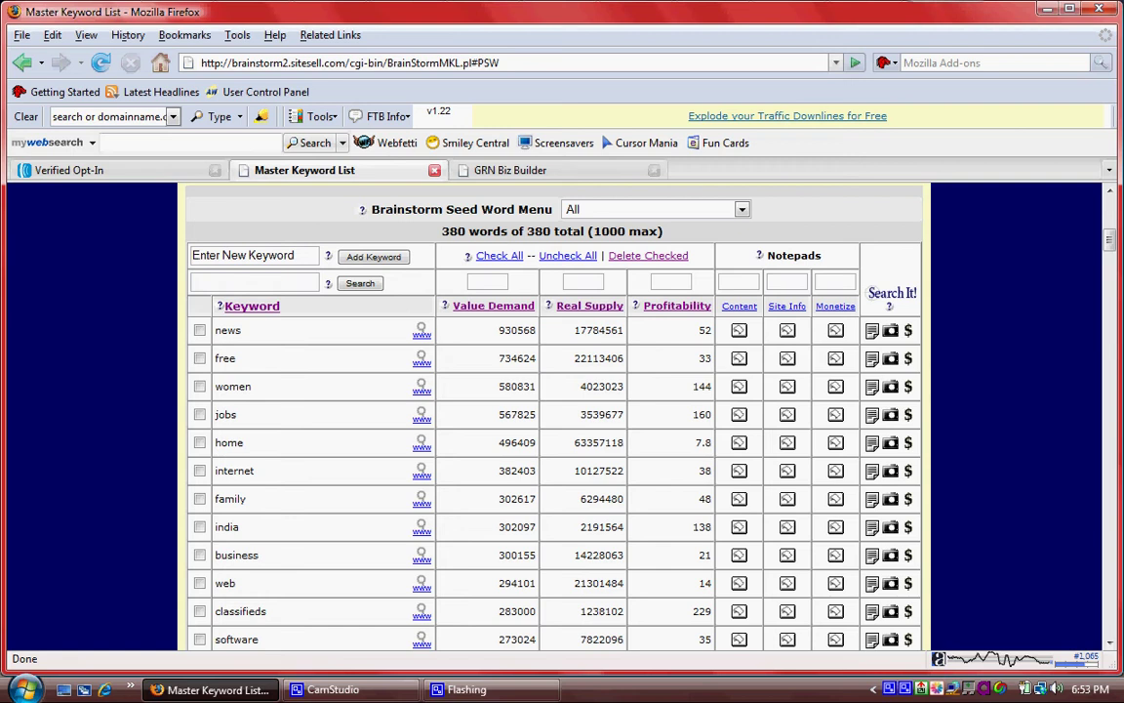
scroll(553, 410, up, 2)
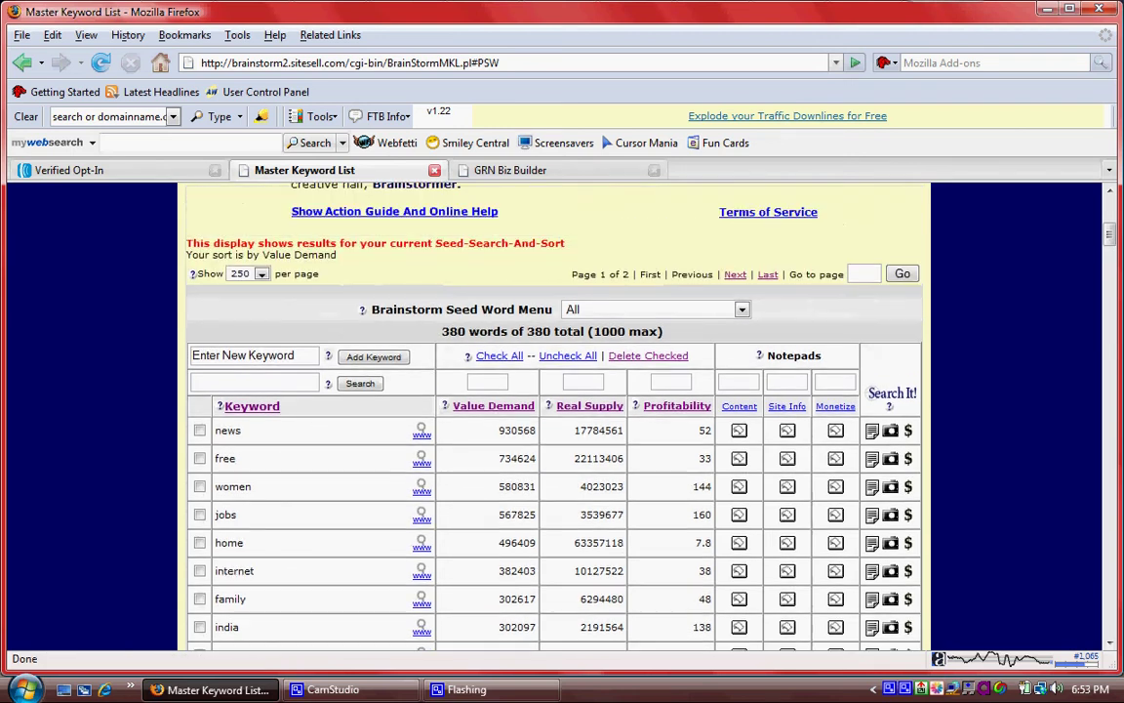
scroll(554, 410, up, 4)
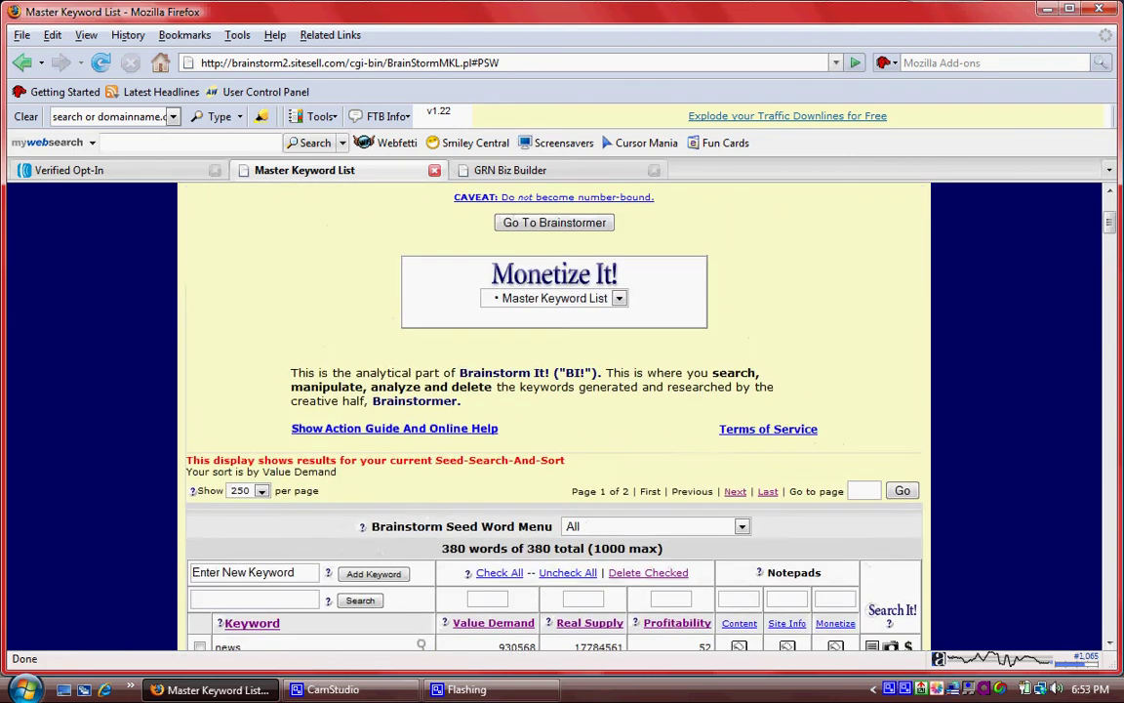
scroll(554, 410, up, 4)
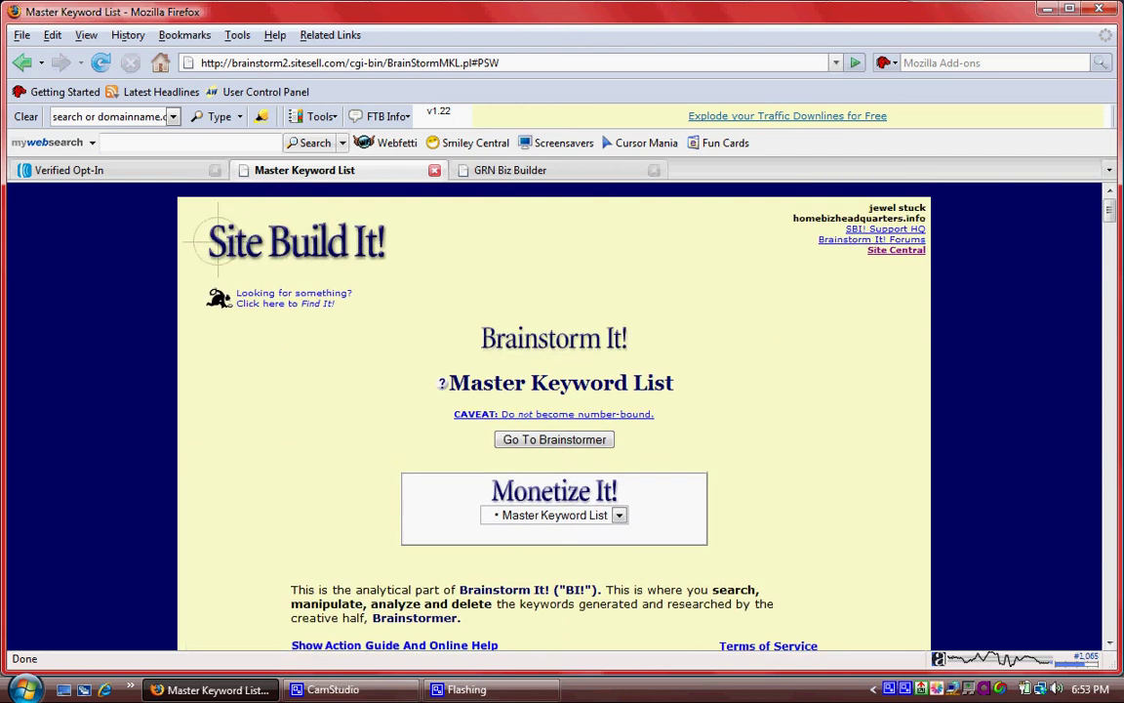
Step: Return to Site Central and scroll down to its tool links
click(896, 249)
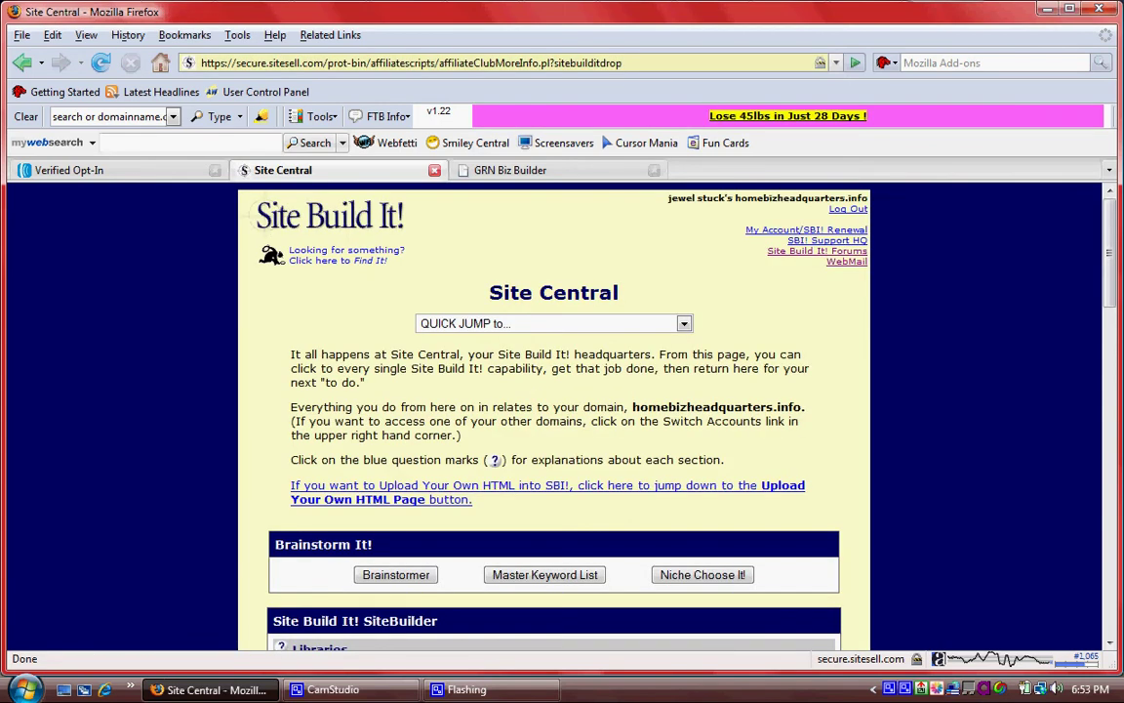
scroll(863, 612, down, 3)
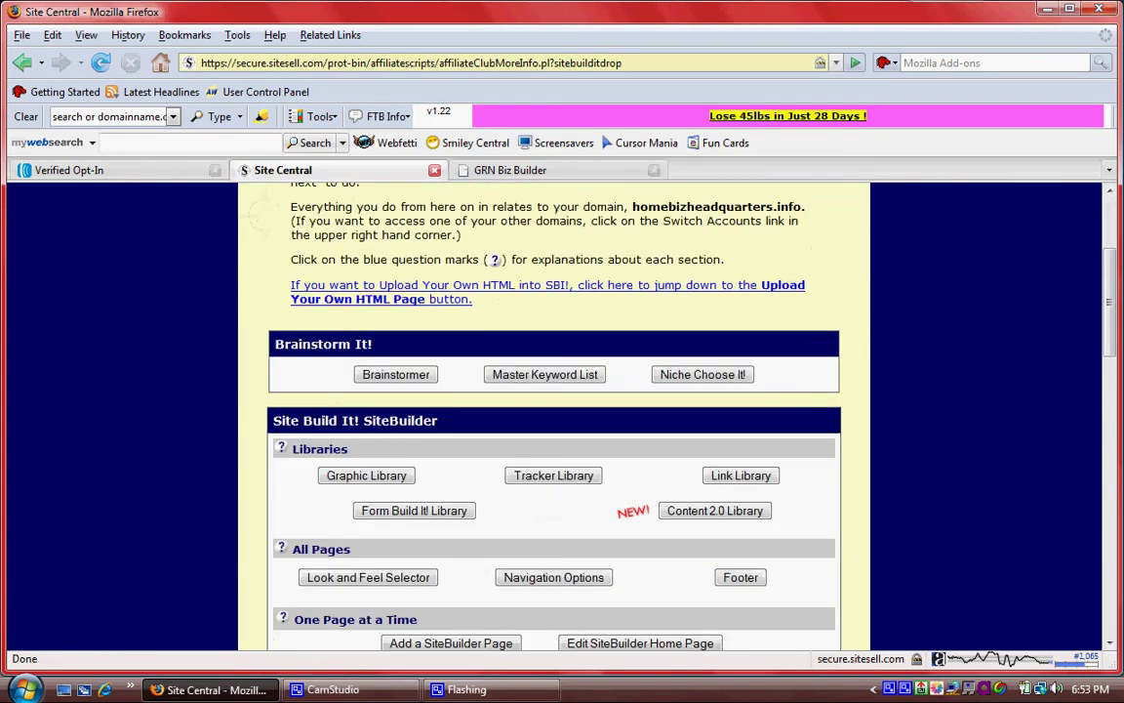
scroll(862, 613, down, 3)
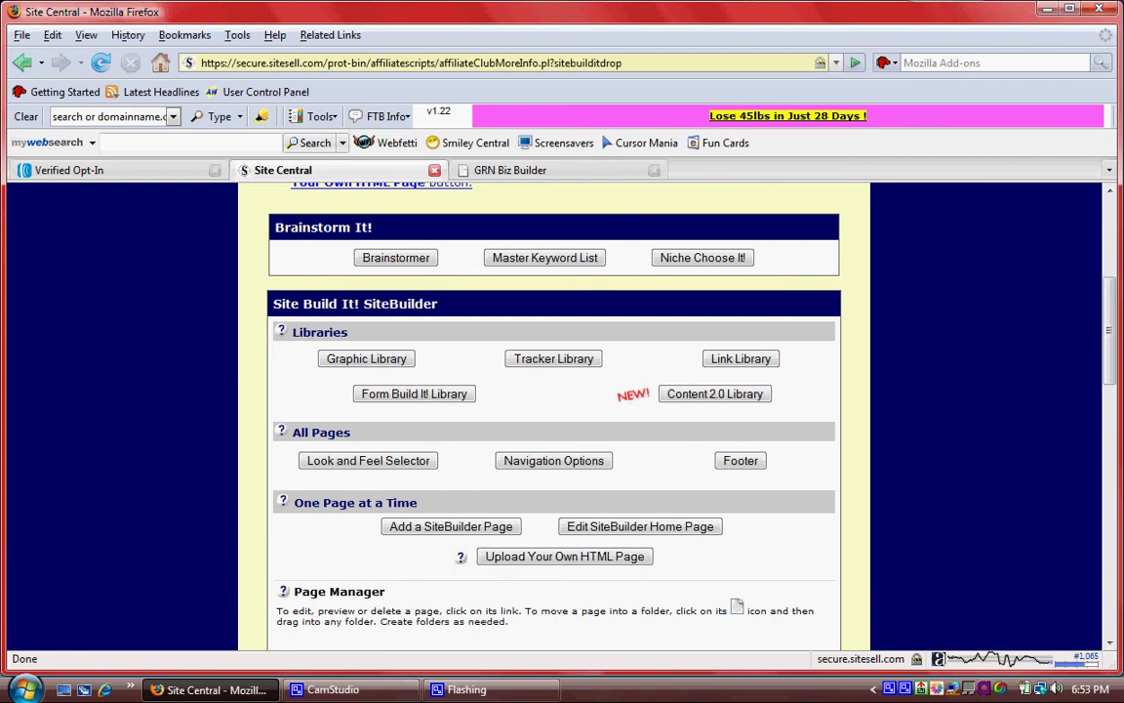
Step: Open the Graphic Library past the security warning and review its upload rows and stored graphics
click(367, 358)
key(Return)
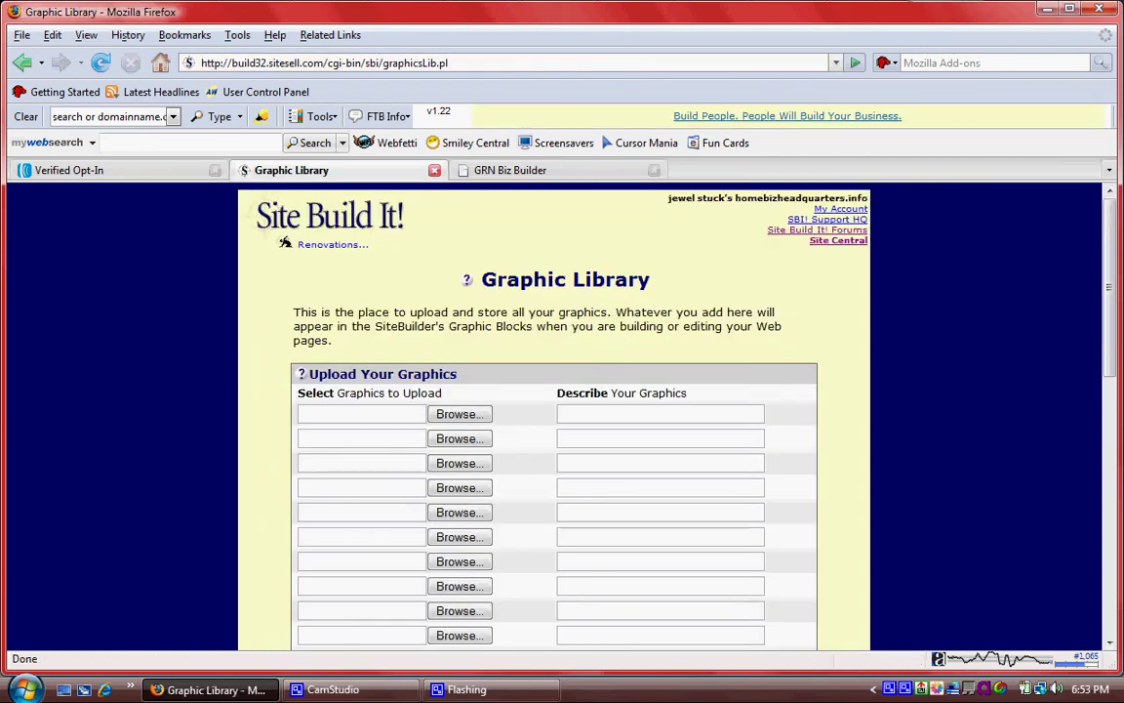
scroll(553, 420, down, 10)
scroll(554, 419, down, 3)
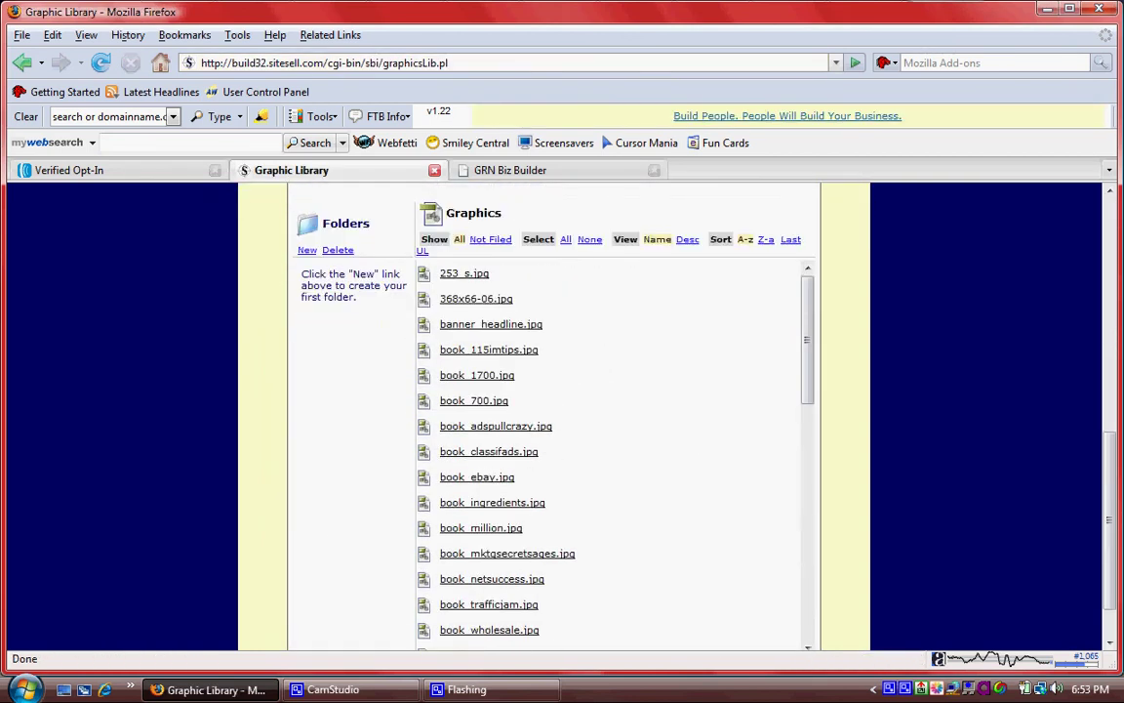
scroll(553, 419, up, 7)
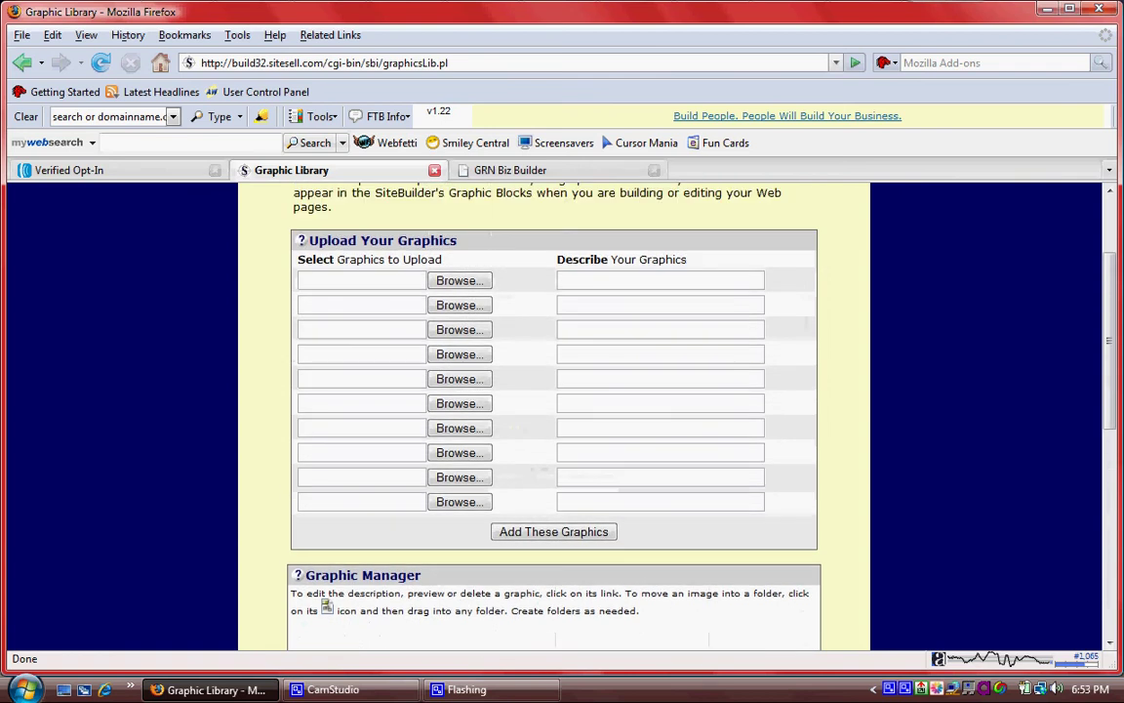
scroll(554, 419, up, 6)
click(837, 240)
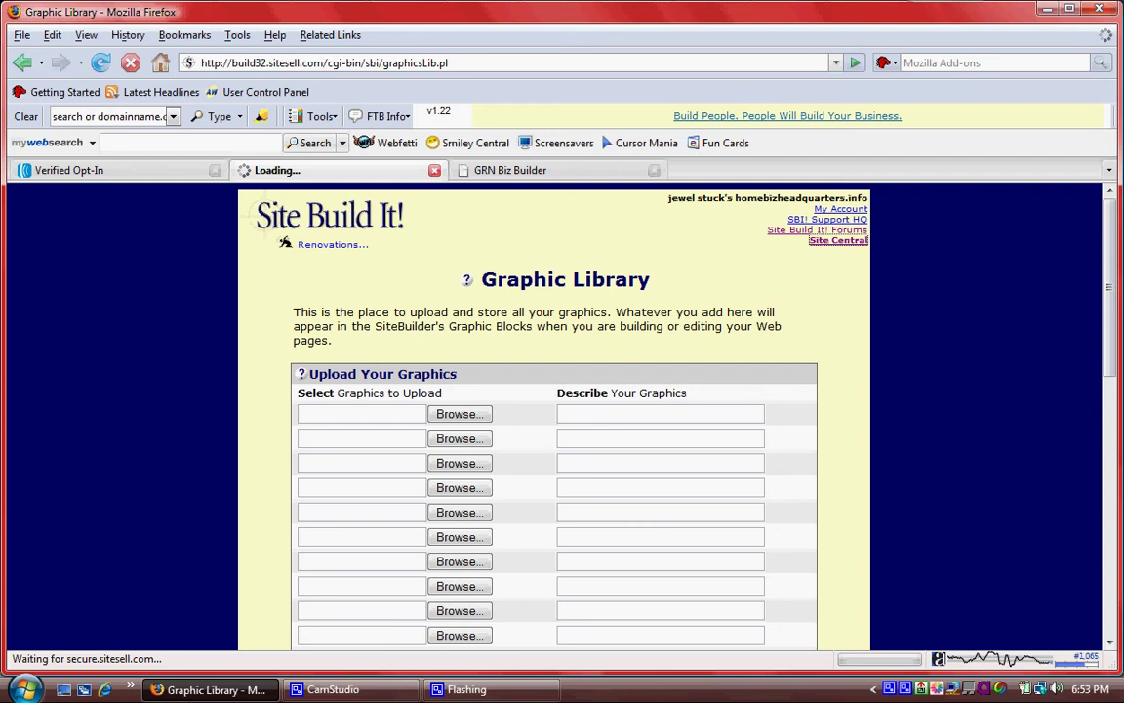
scroll(262, 217, down, 4)
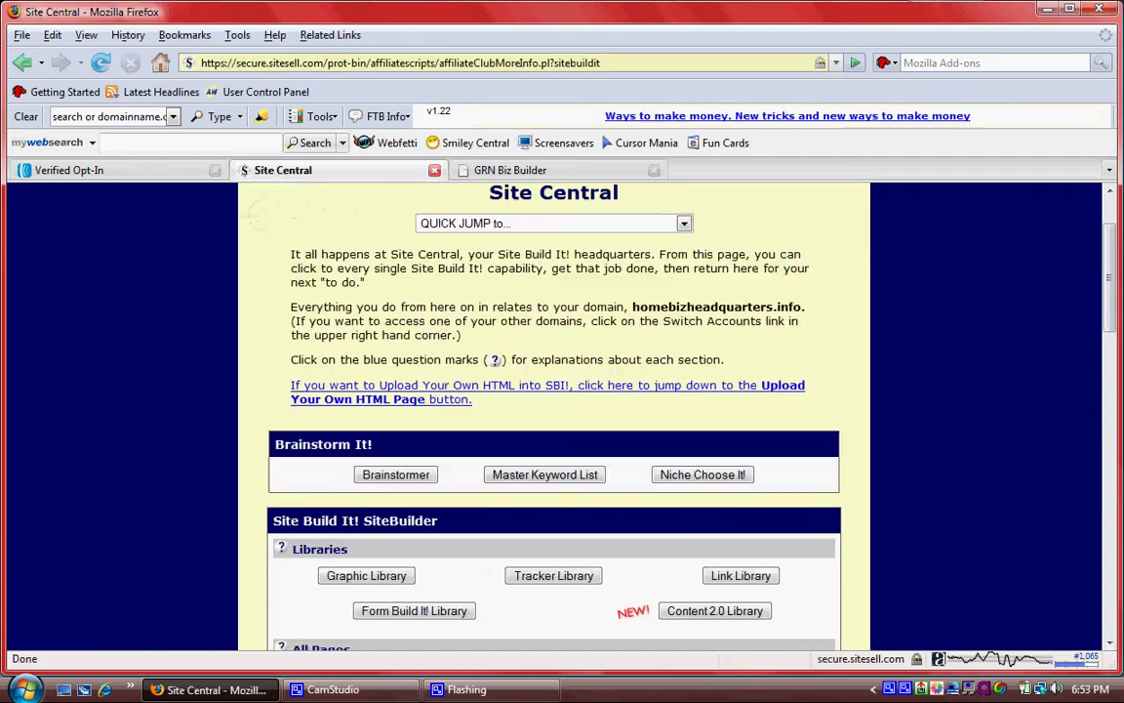
scroll(262, 217, down, 2)
scroll(261, 217, down, 1)
scroll(261, 217, down, 1)
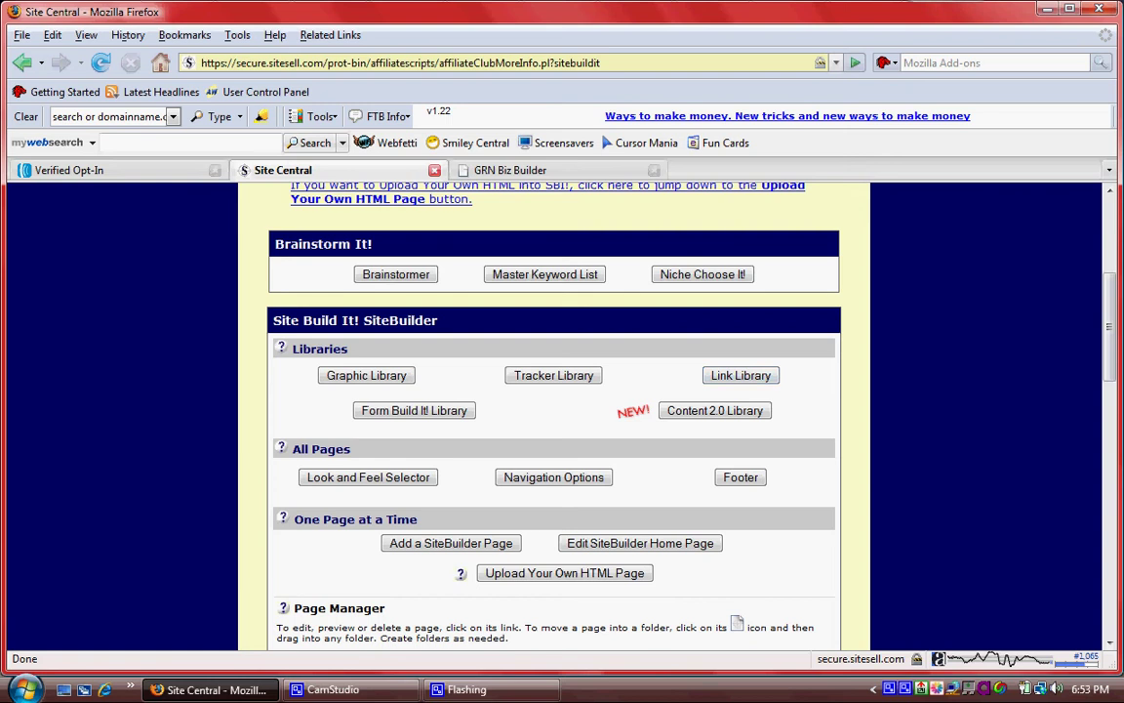
scroll(554, 409, down, 2)
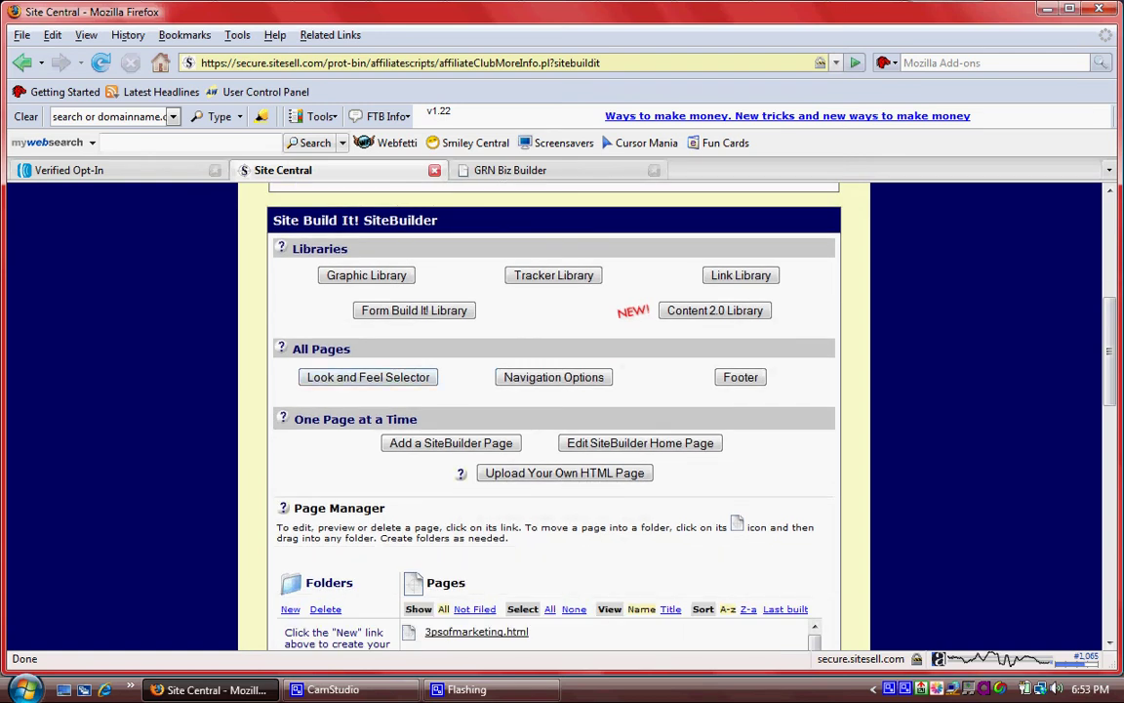
scroll(554, 410, down, 2)
scroll(553, 410, down, 2)
scroll(554, 410, down, 2)
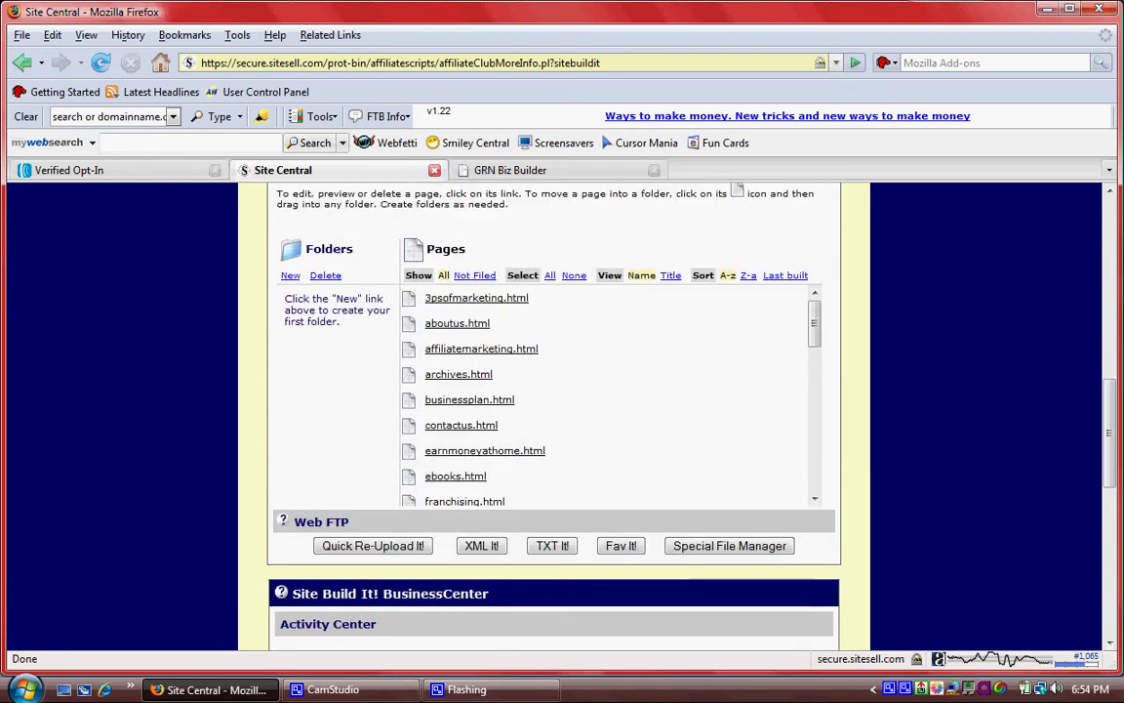
scroll(814, 498, down, 1)
scroll(813, 498, down, 1)
scroll(814, 498, down, 2)
scroll(814, 498, down, 2)
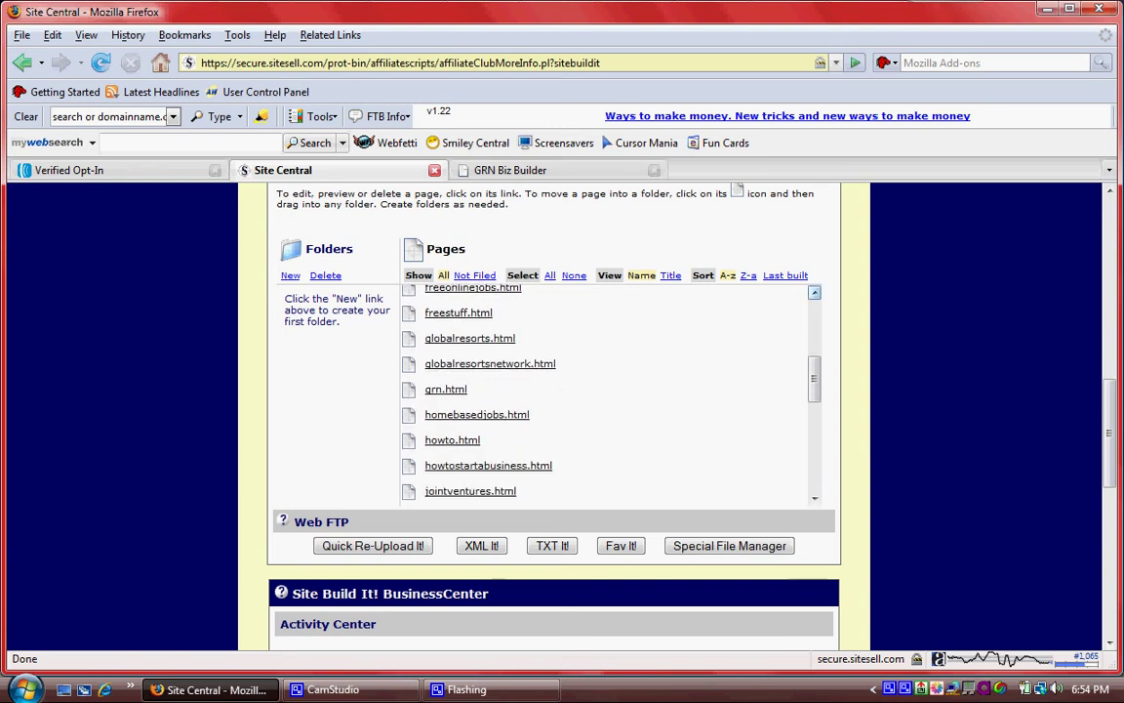
scroll(814, 293, up, 1)
scroll(547, 586, down, 2)
scroll(546, 585, down, 2)
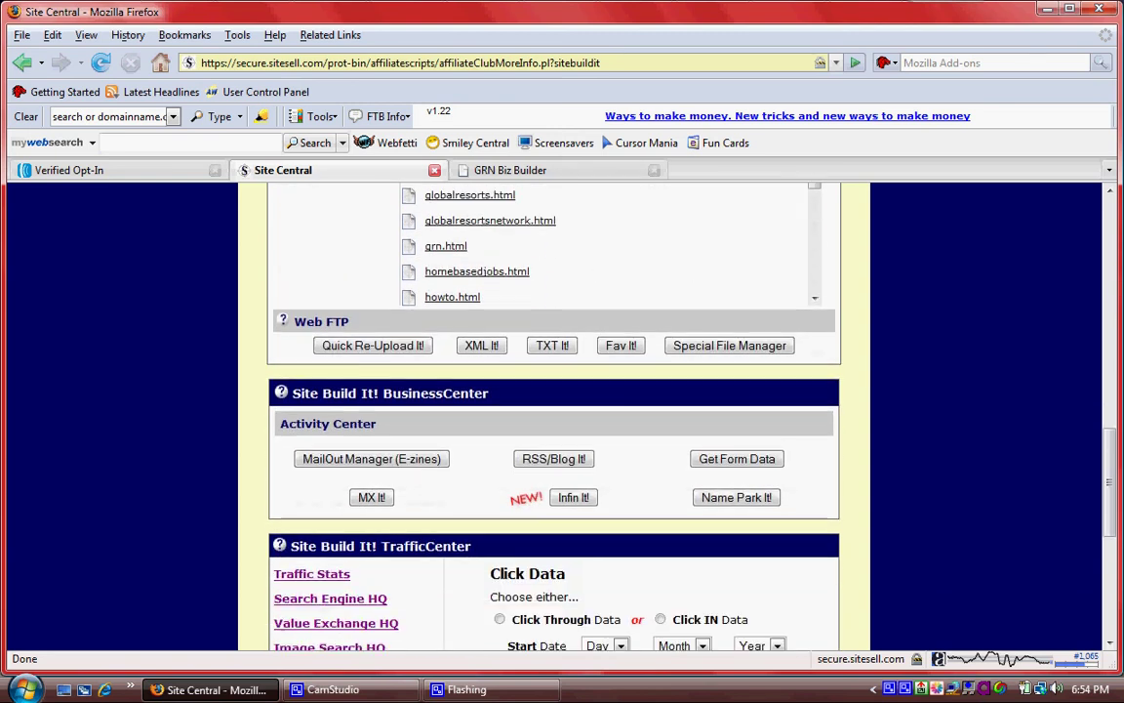
scroll(553, 410, down, 2)
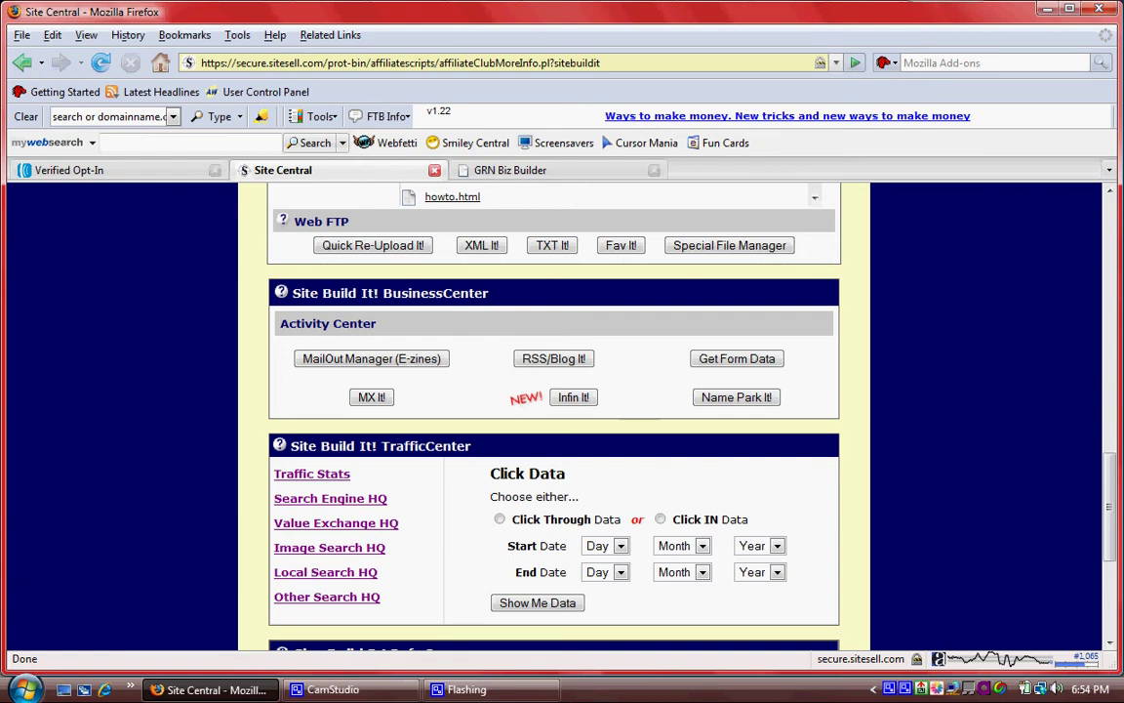
scroll(554, 414, down, 1)
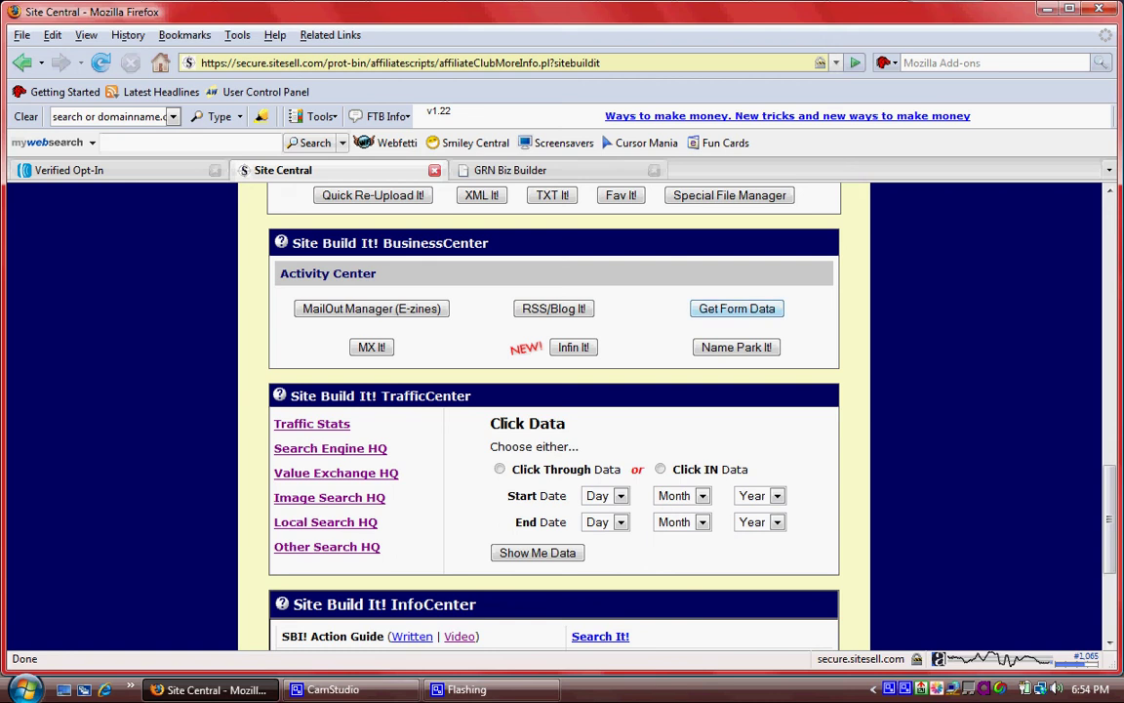
scroll(554, 415, down, 2)
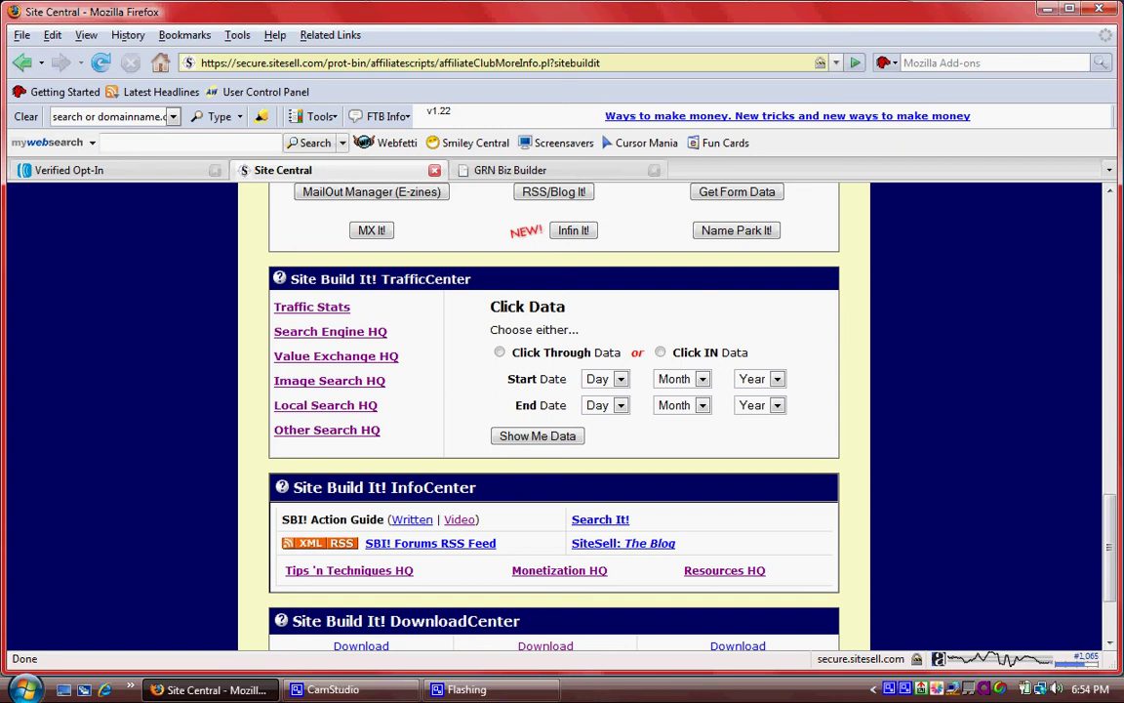
scroll(553, 415, down, 1)
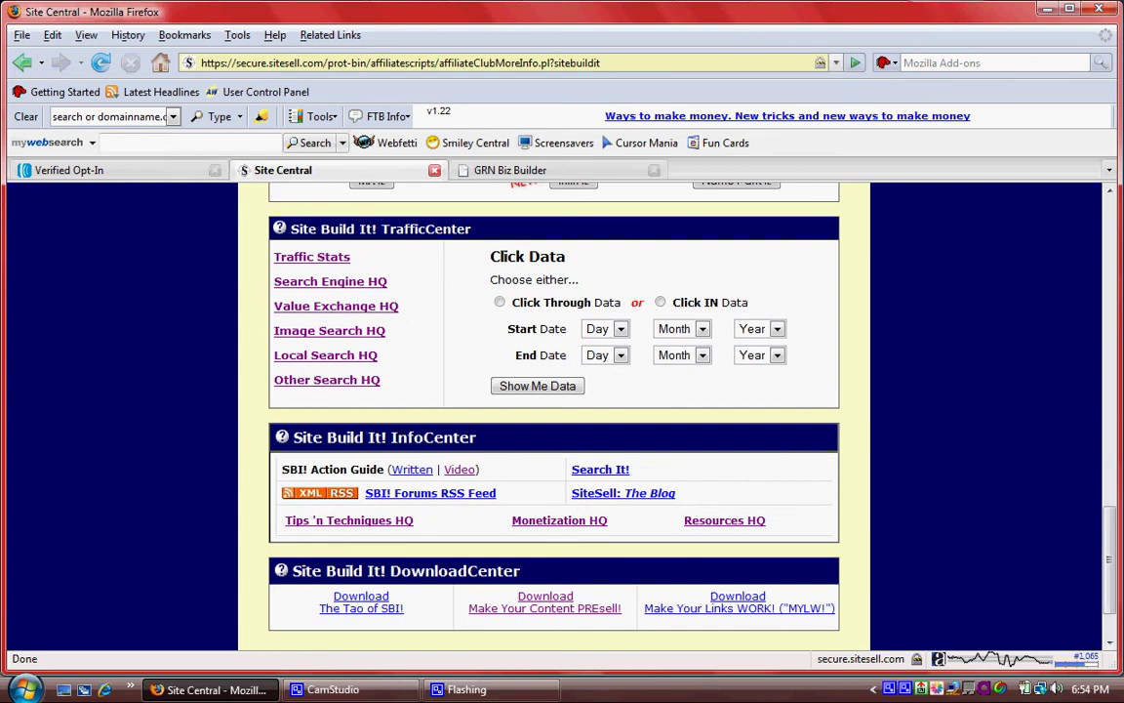
click(330, 281)
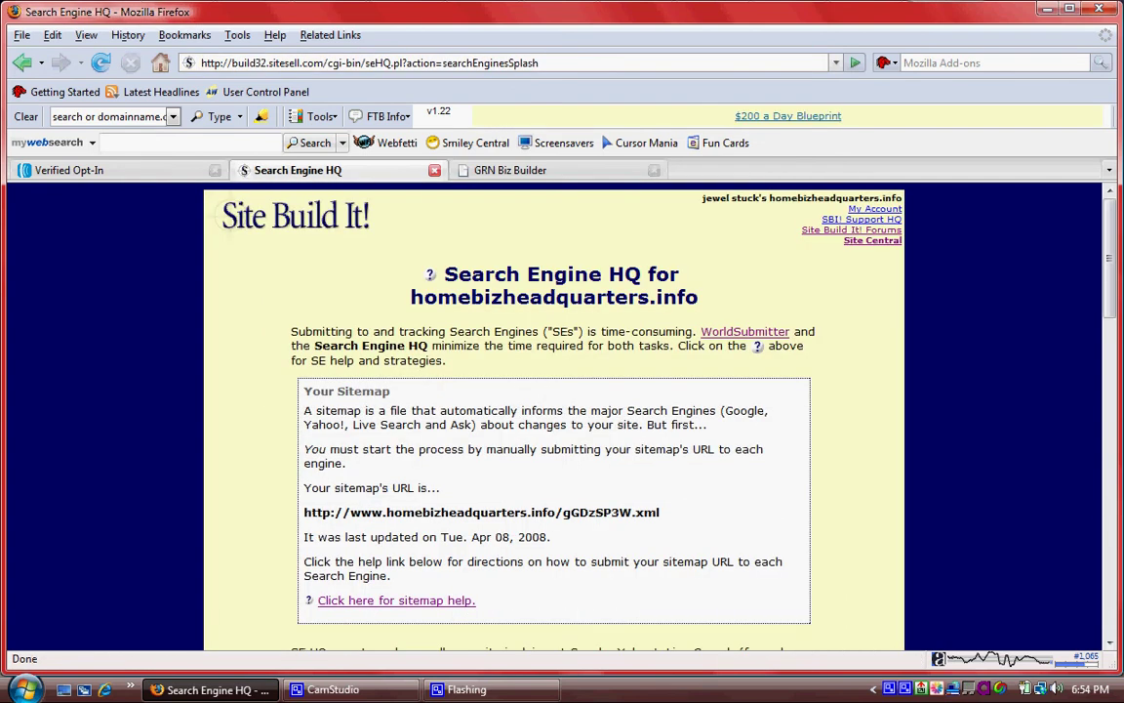
scroll(553, 415, down, 3)
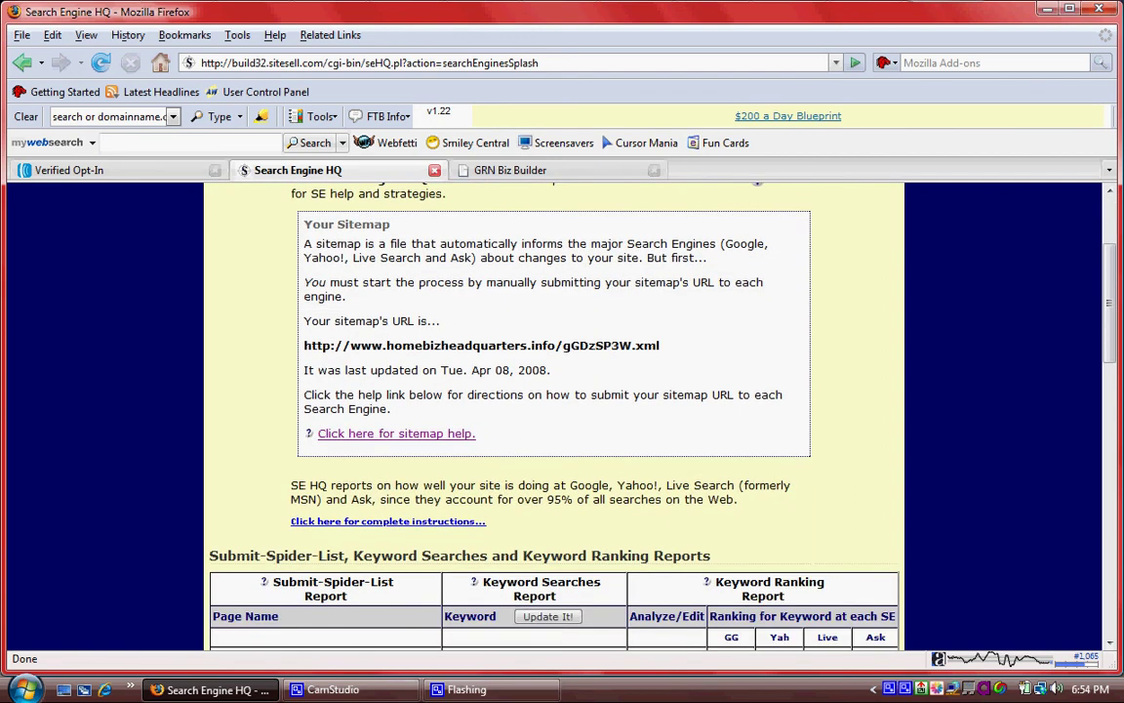
scroll(553, 415, down, 5)
scroll(553, 415, down, 2)
scroll(553, 415, down, 1)
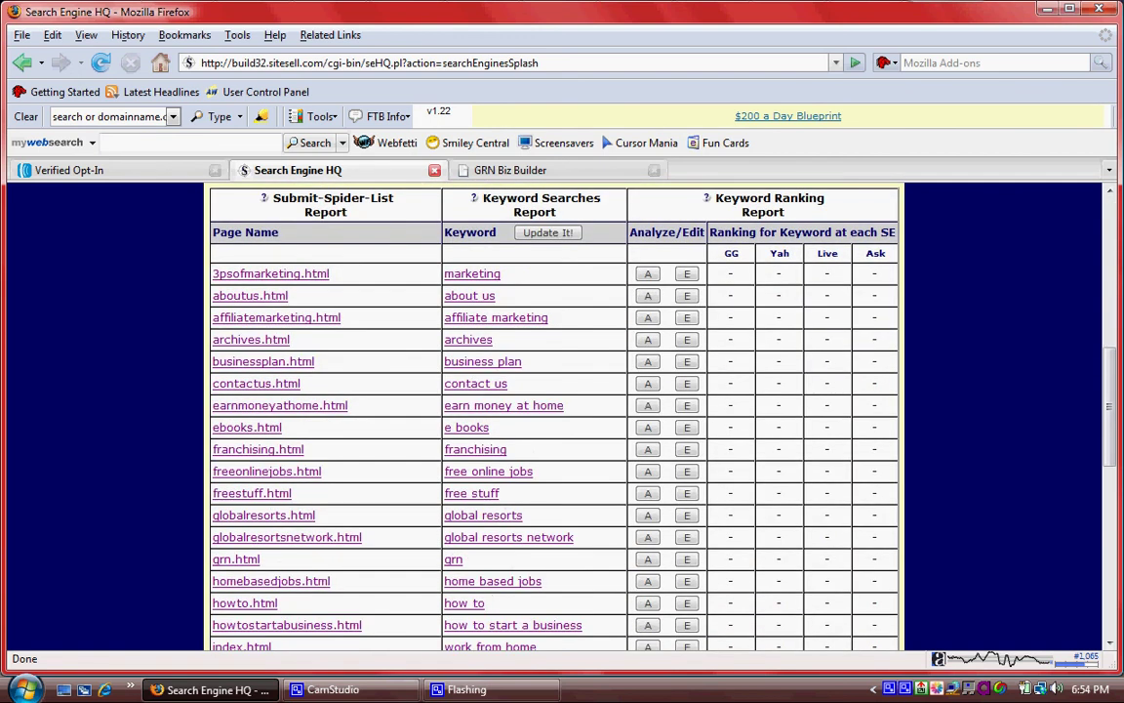
drag(444, 317, 290, 339)
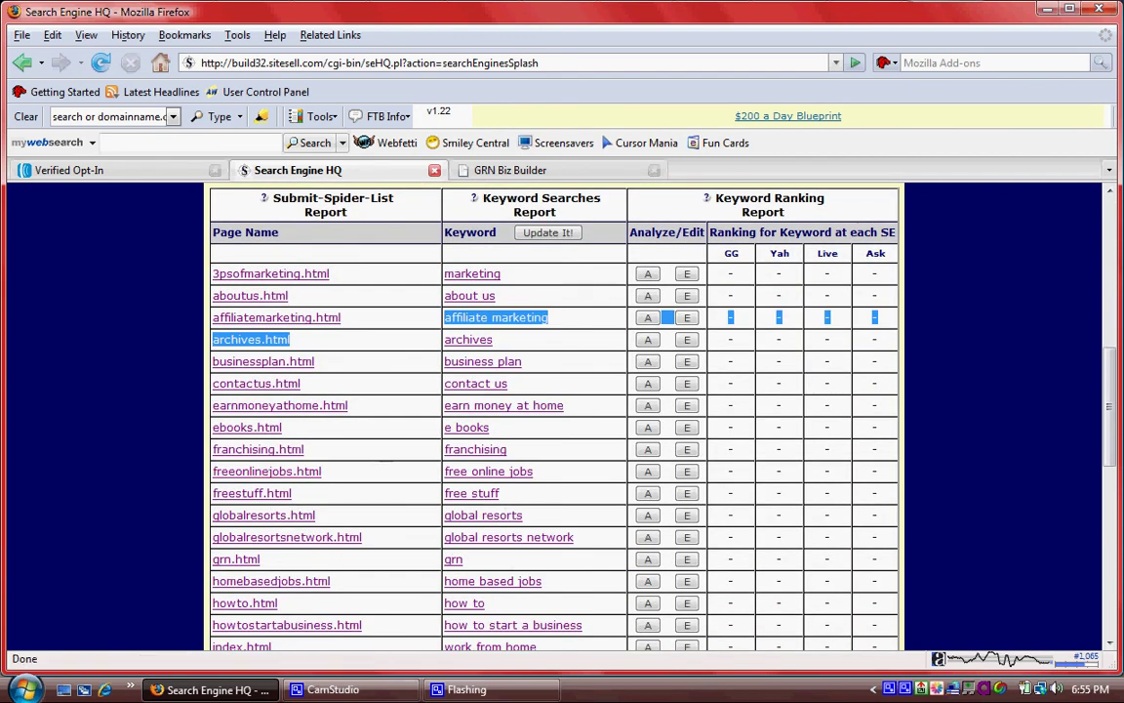
click(855, 622)
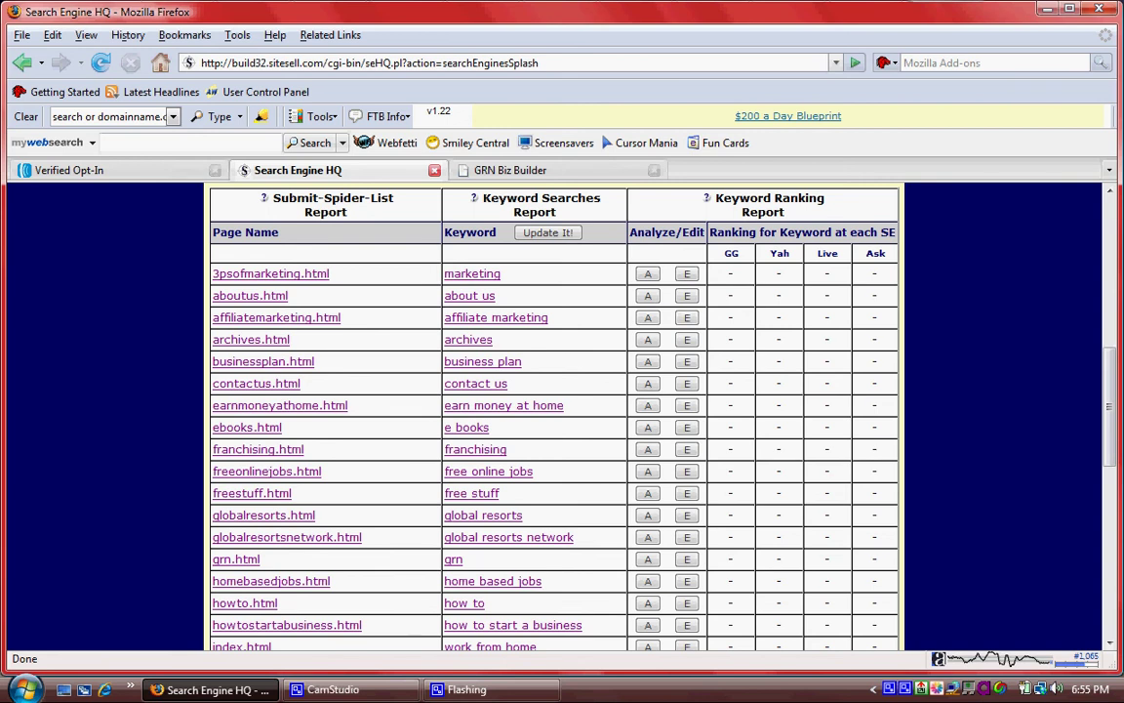
scroll(555, 414, up, 5)
scroll(555, 415, up, 5)
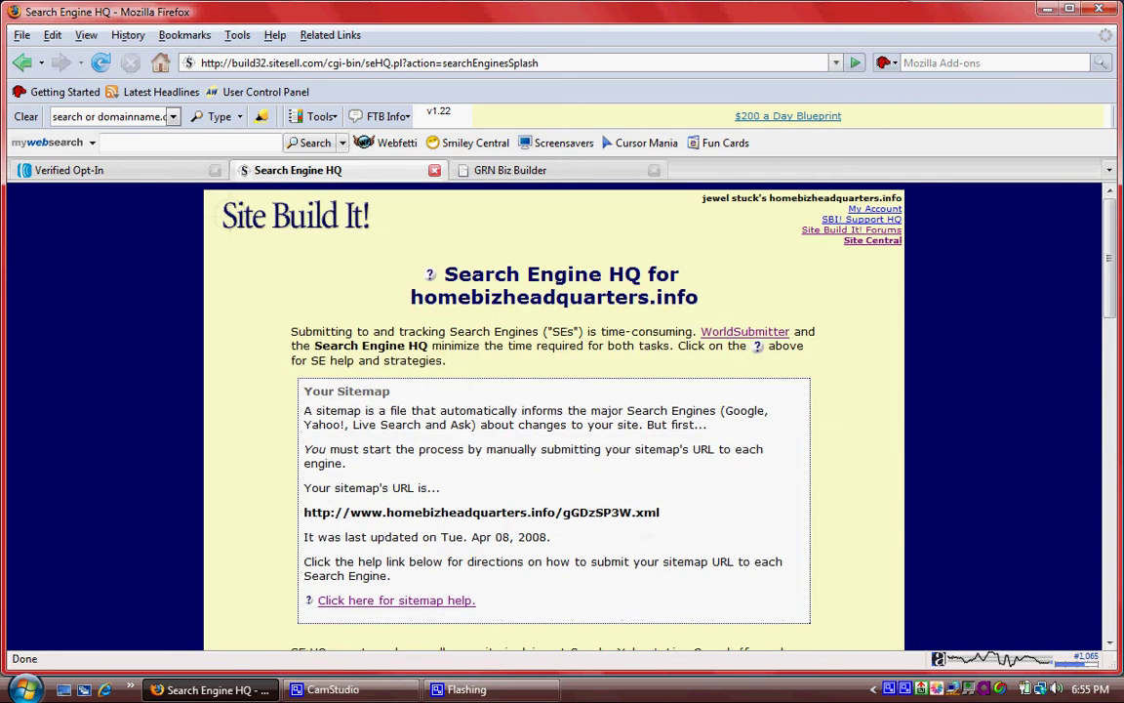
click(872, 240)
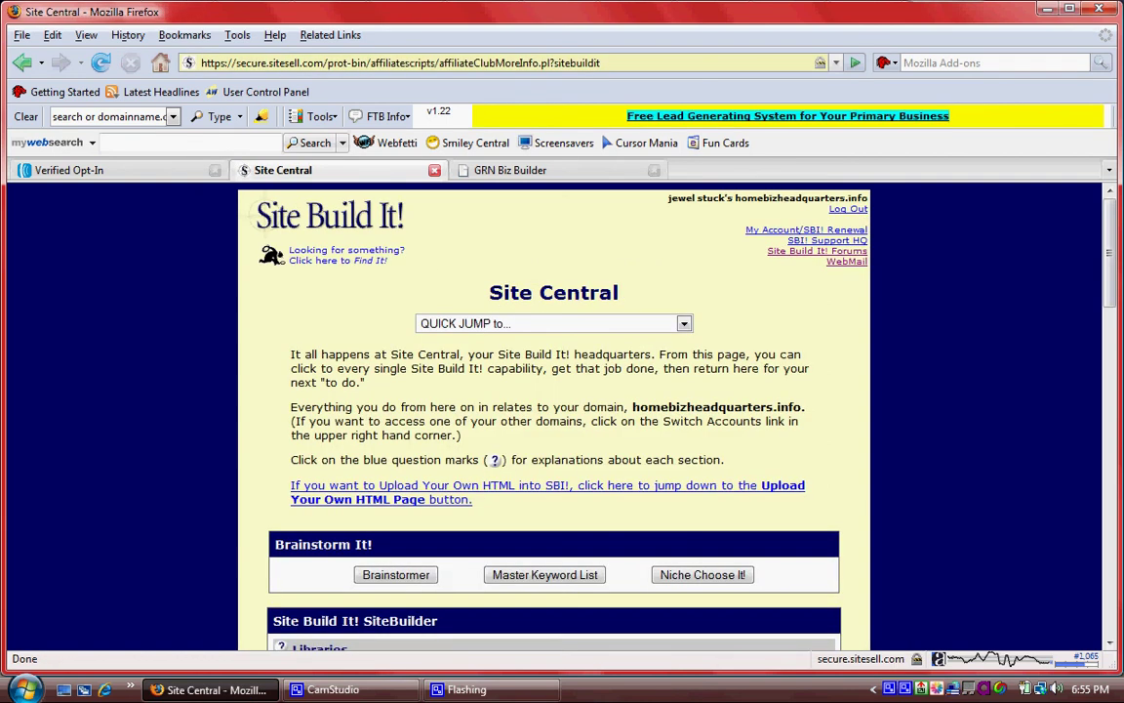
scroll(553, 410, down, 3)
Step: Start adding a new SiteBuilder page, accepting the security warning
scroll(553, 410, down, 5)
scroll(553, 410, down, 4)
scroll(553, 410, up, 2)
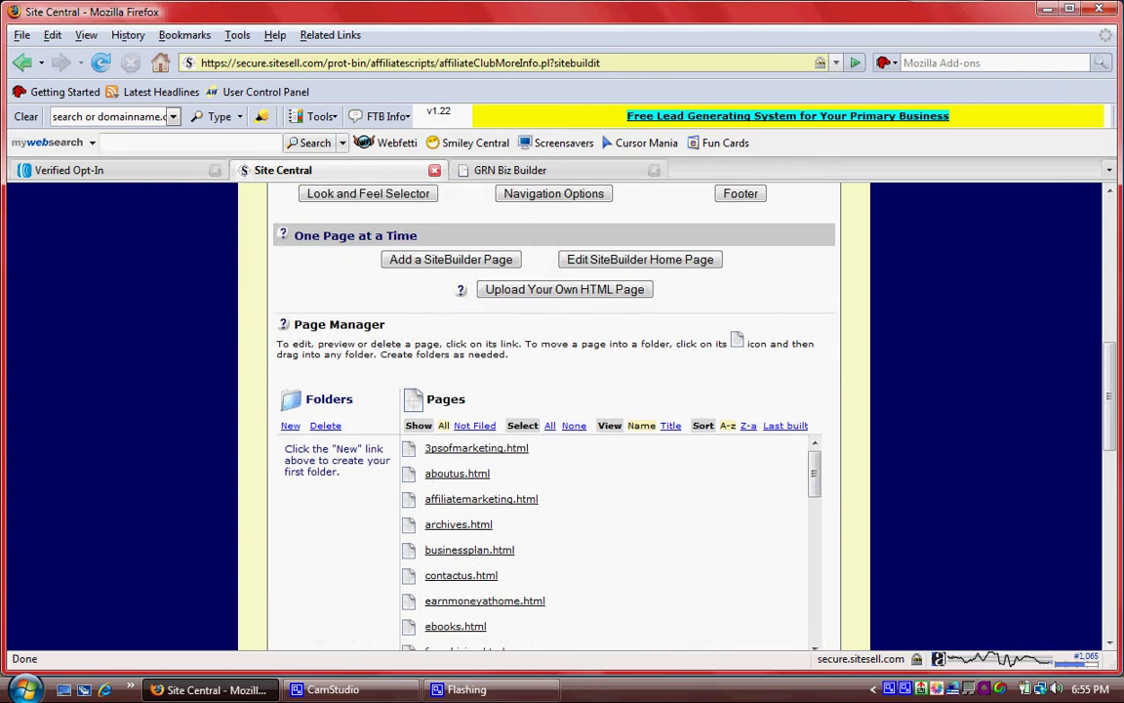
click(450, 258)
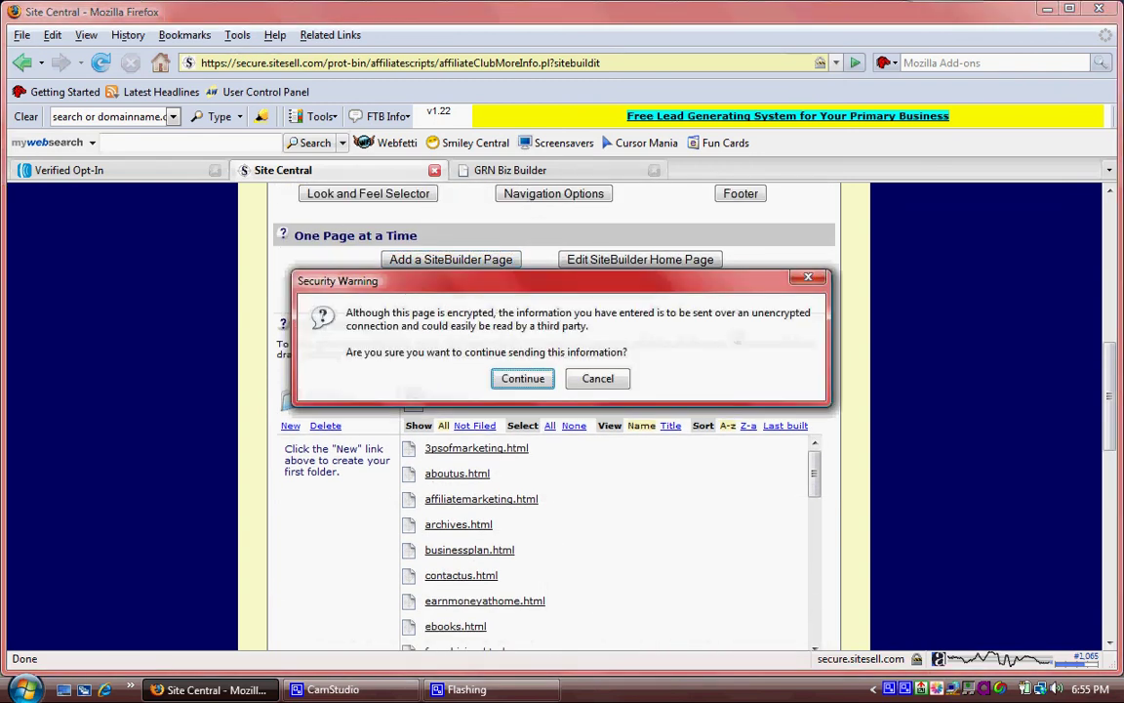
key(Return)
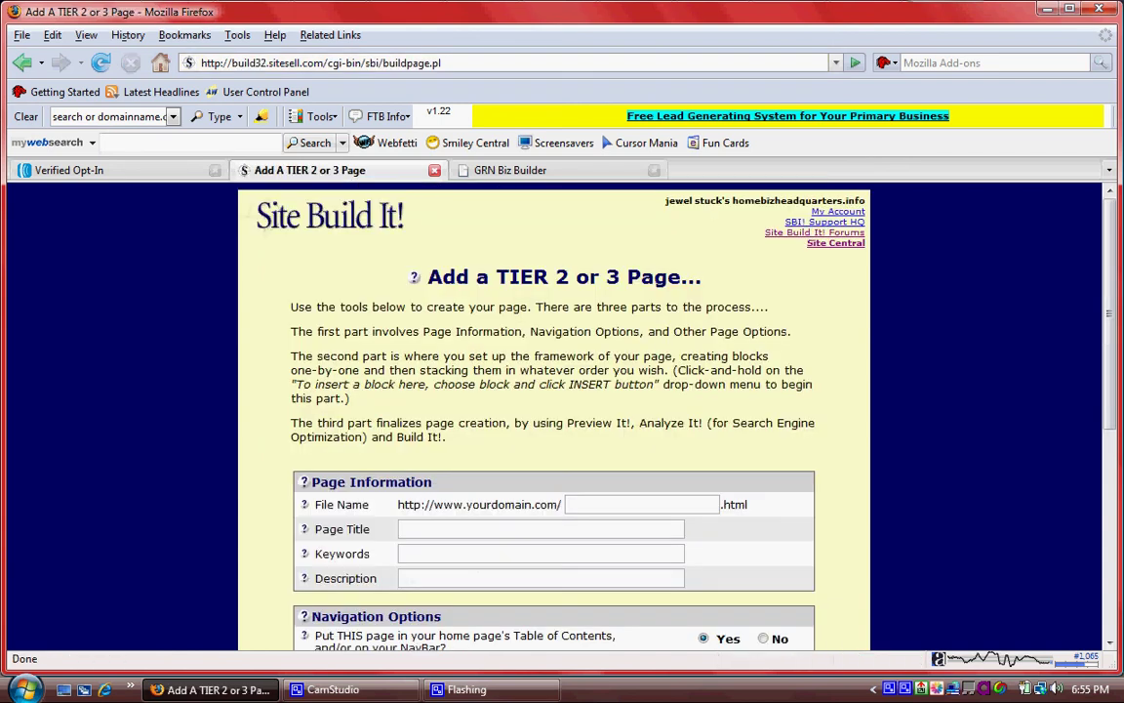
scroll(553, 410, down, 2)
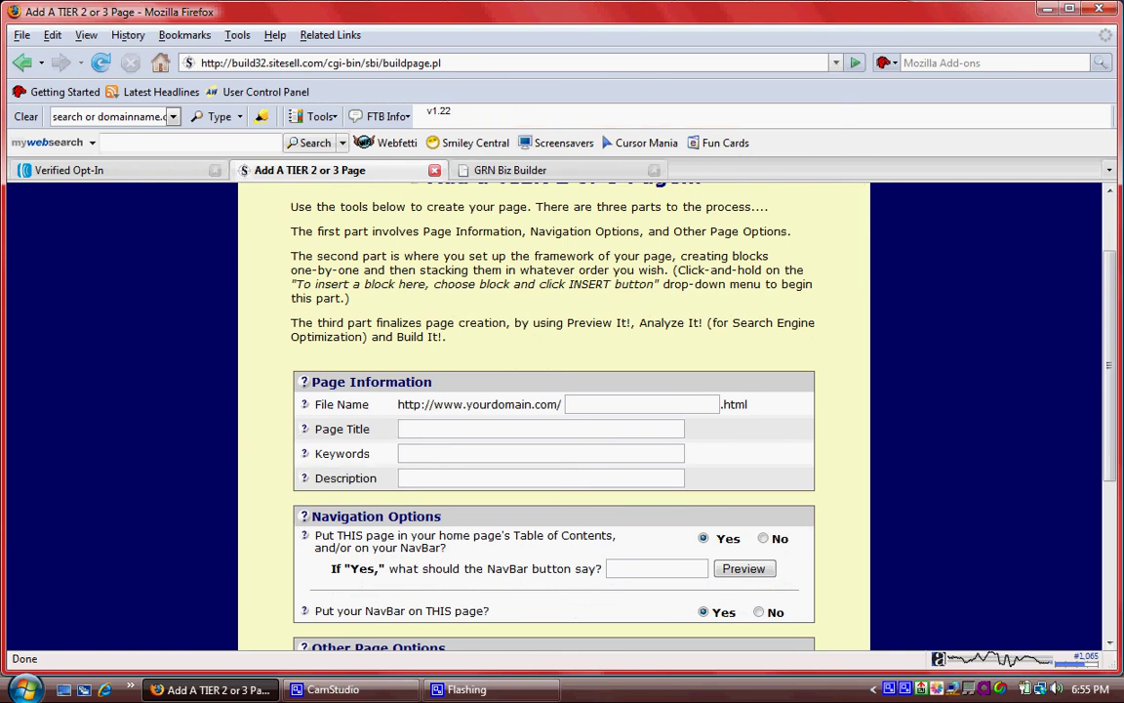
Step: Enter file name 'sample', title 'sample sites', keywords 'sample,free' and description 'sample sites are easy'
text(sample)
key(Tab)
text(sample sites)
key(Tab)
text(sample,free)
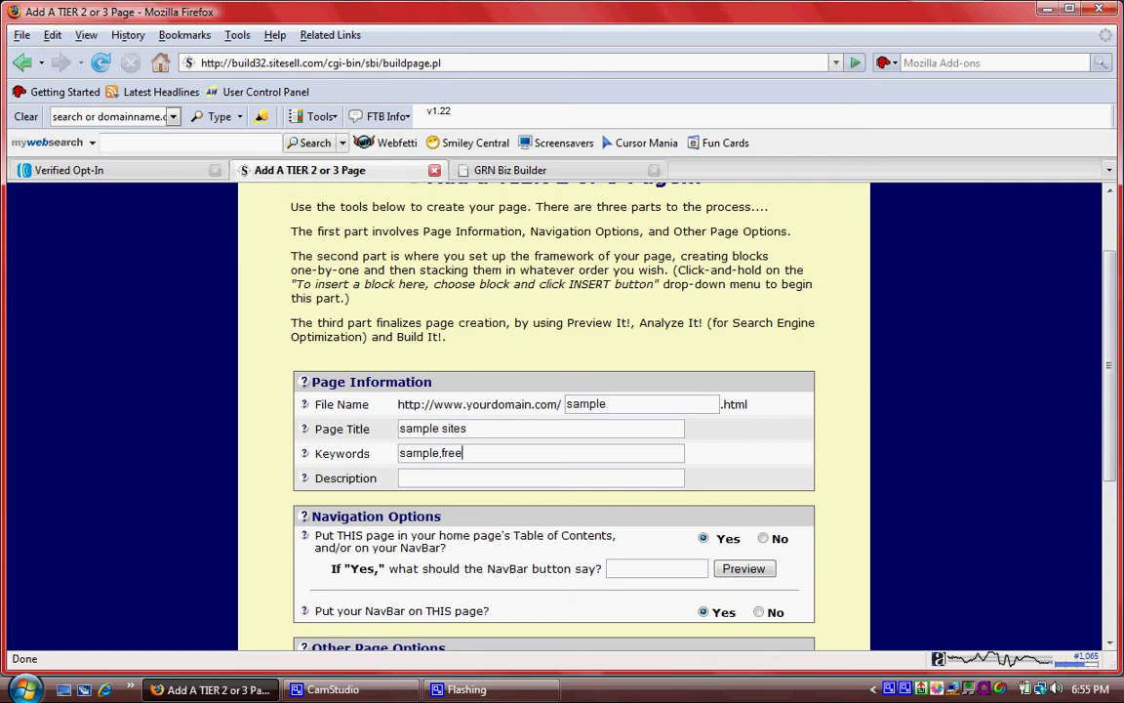
key(Tab)
text(sample sites are easy)
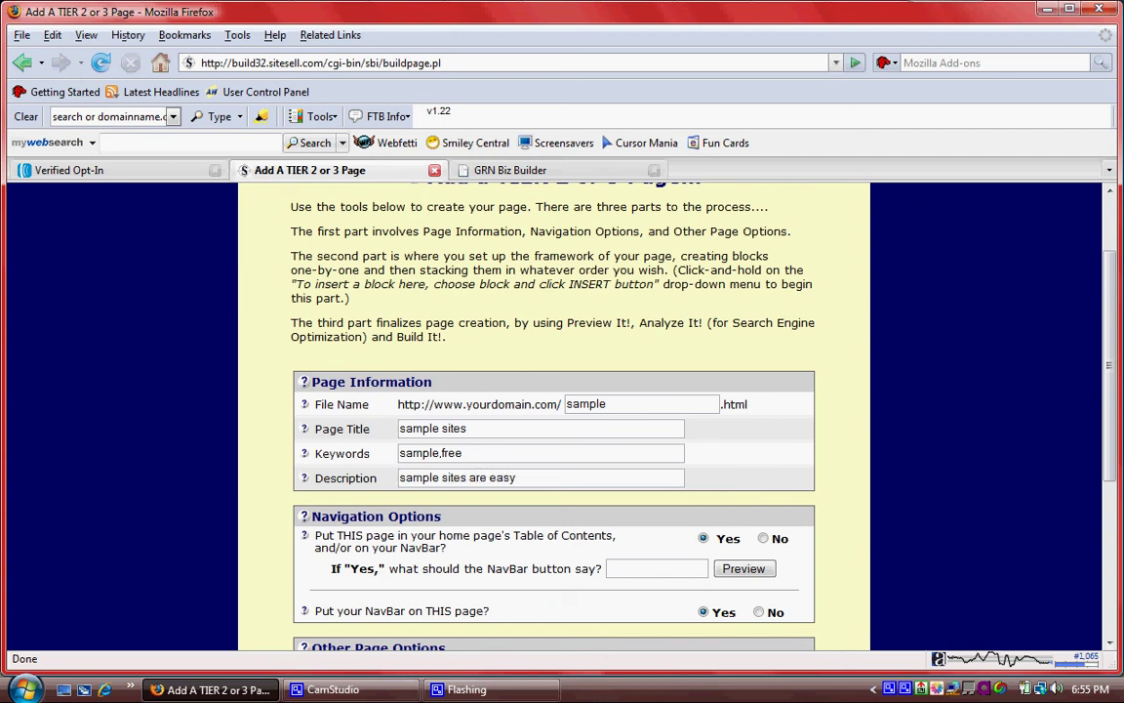
Step: Label the NavBar button 'sample' and check its orange button preview
scroll(554, 414, down, 3)
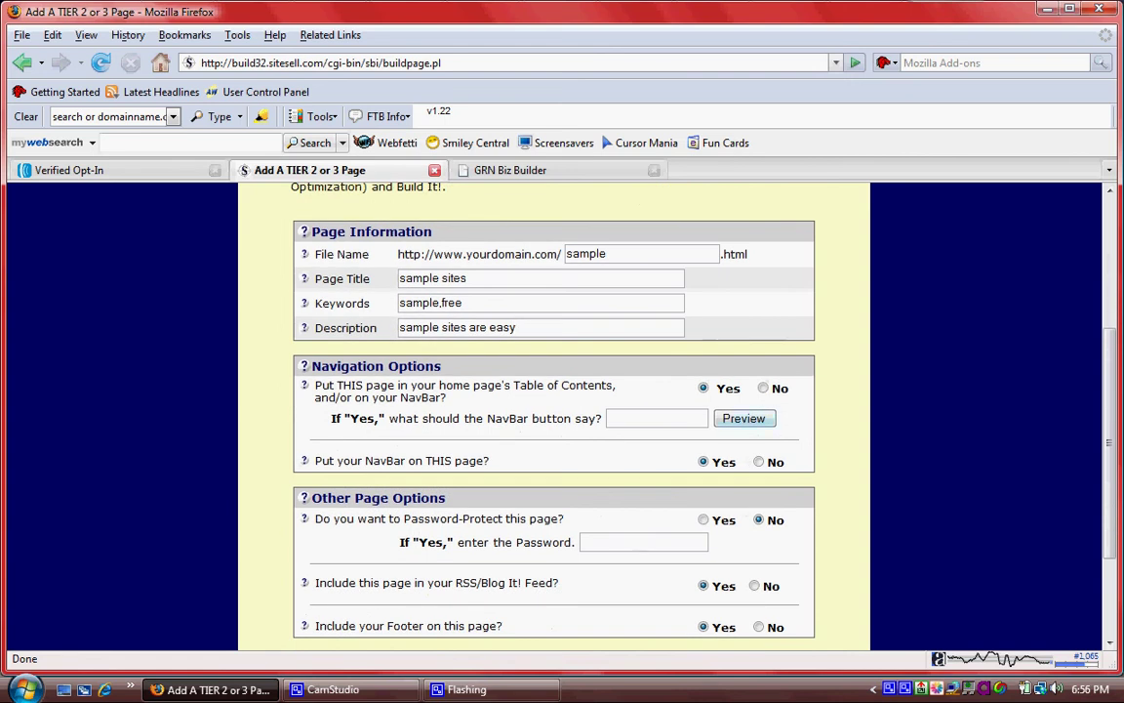
key(Tab)
text(sample)
key(Tab)
key(Return)
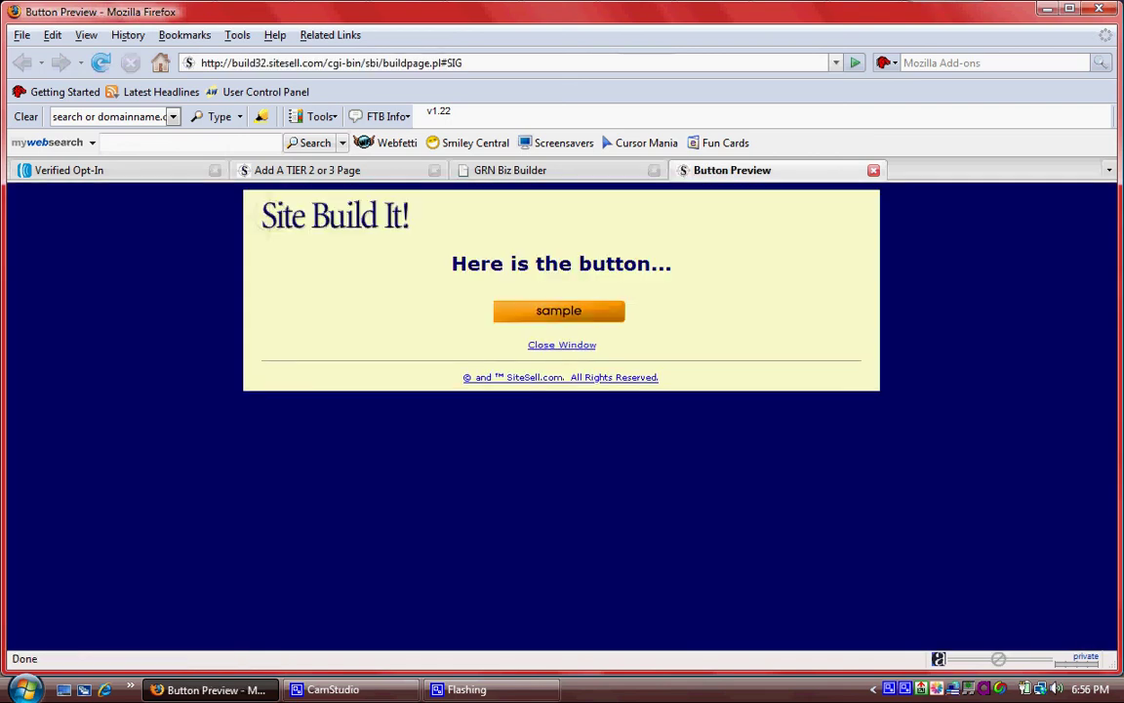
key(ctrl+w)
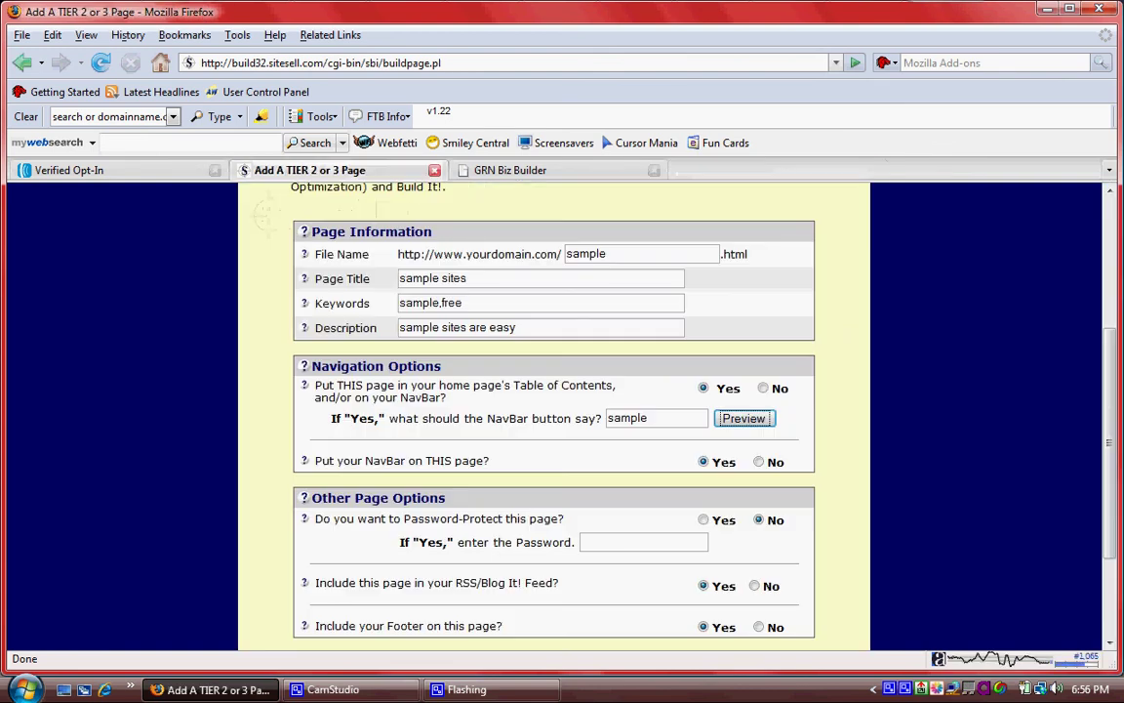
scroll(561, 410, down, 3)
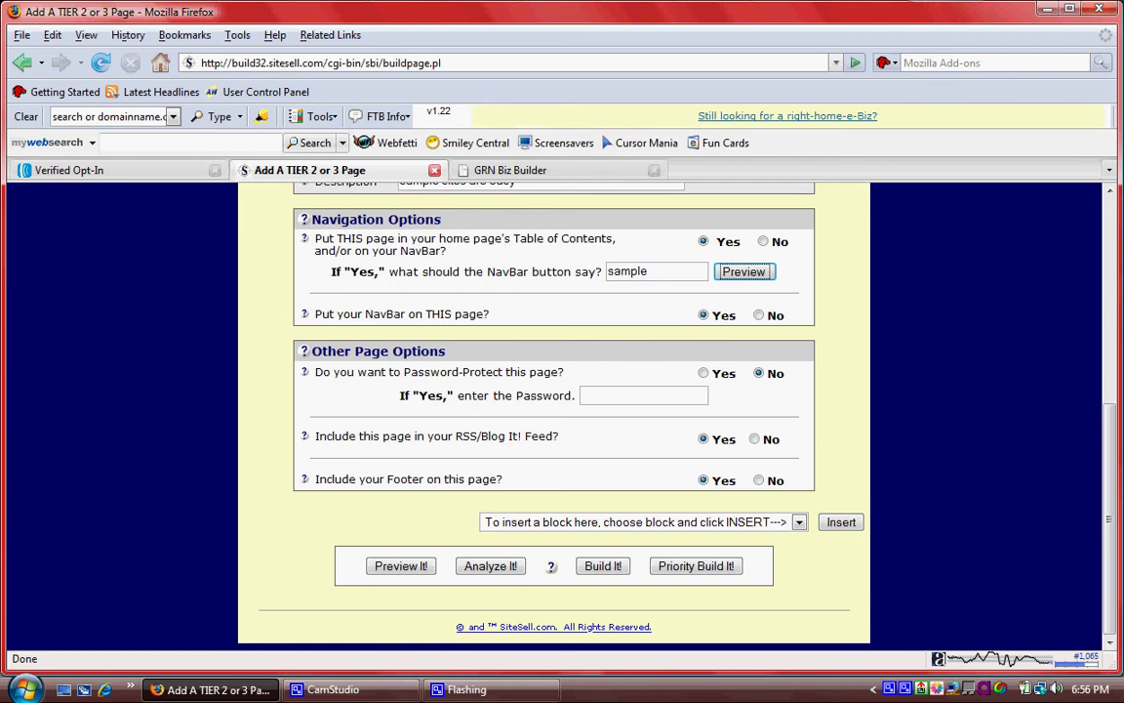
Step: Insert a Headline block reading 'sample'
click(799, 522)
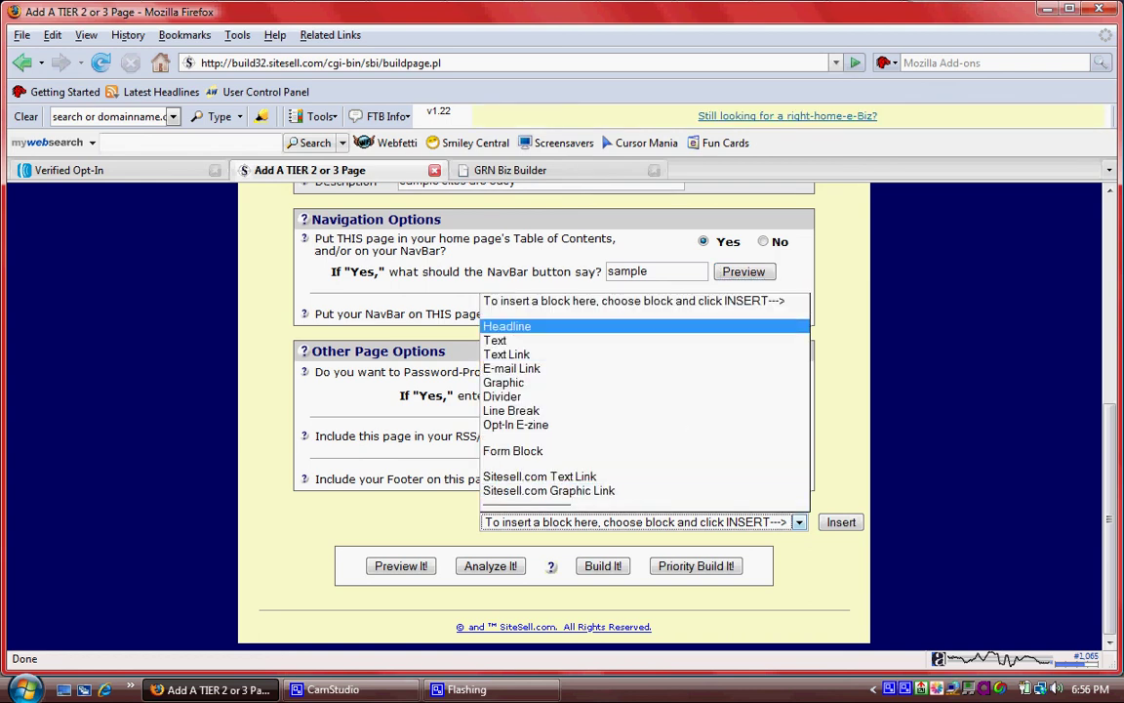
click(507, 326)
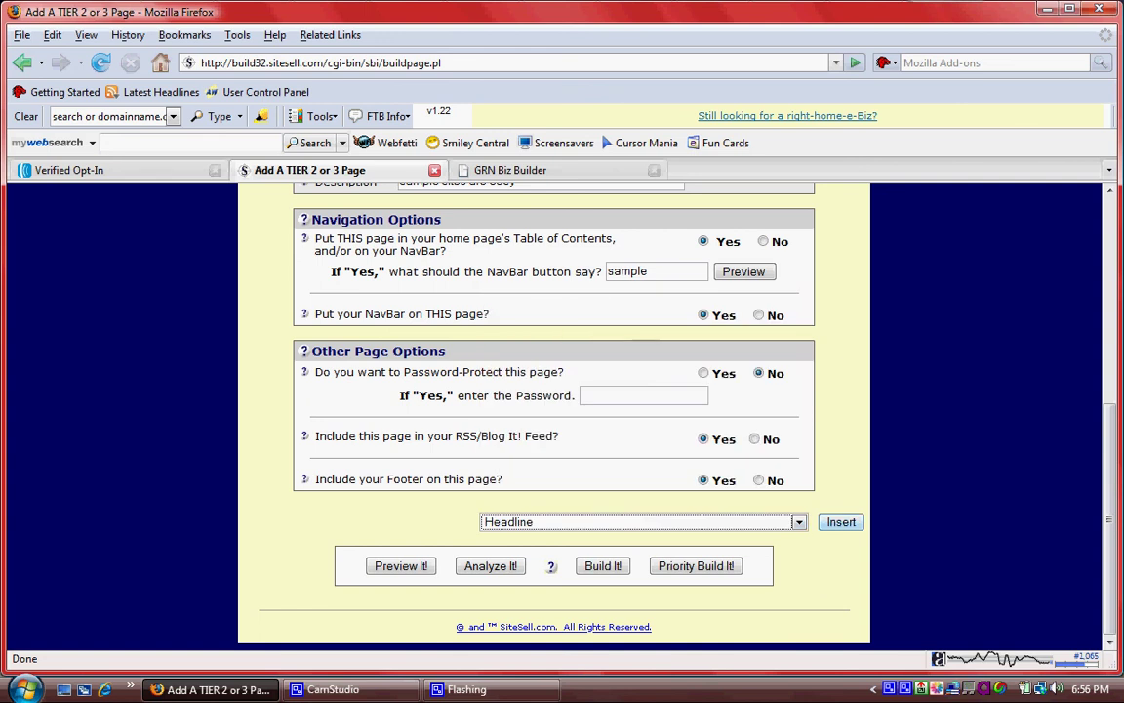
click(842, 522)
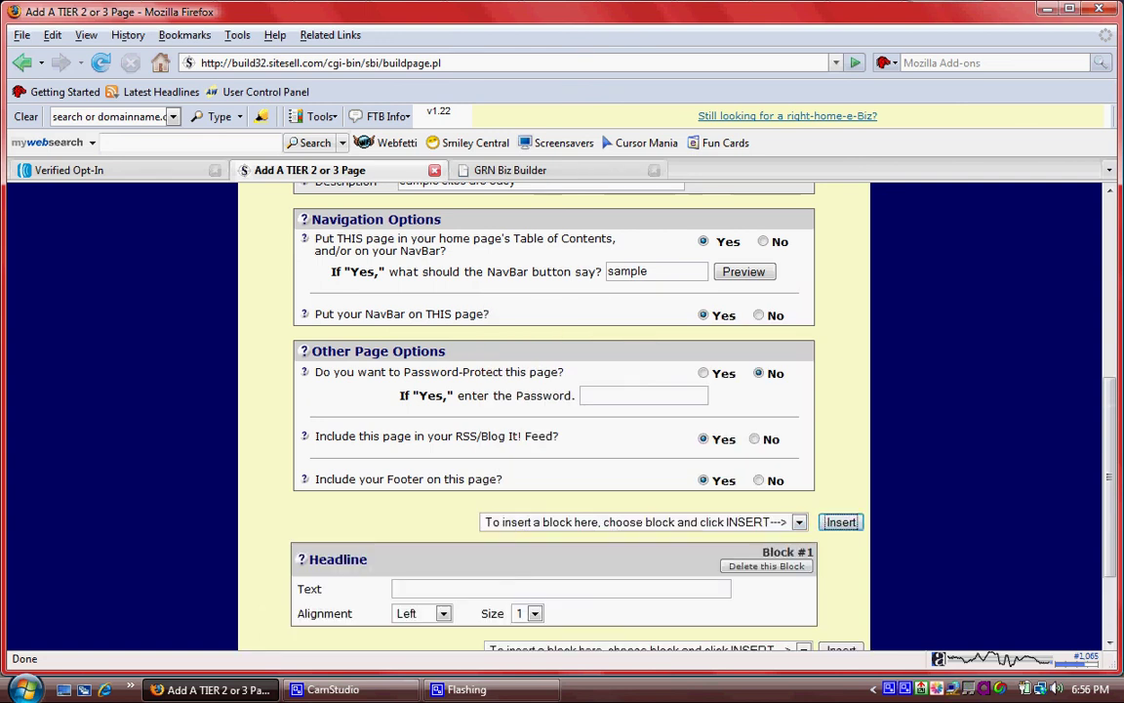
text(sample)
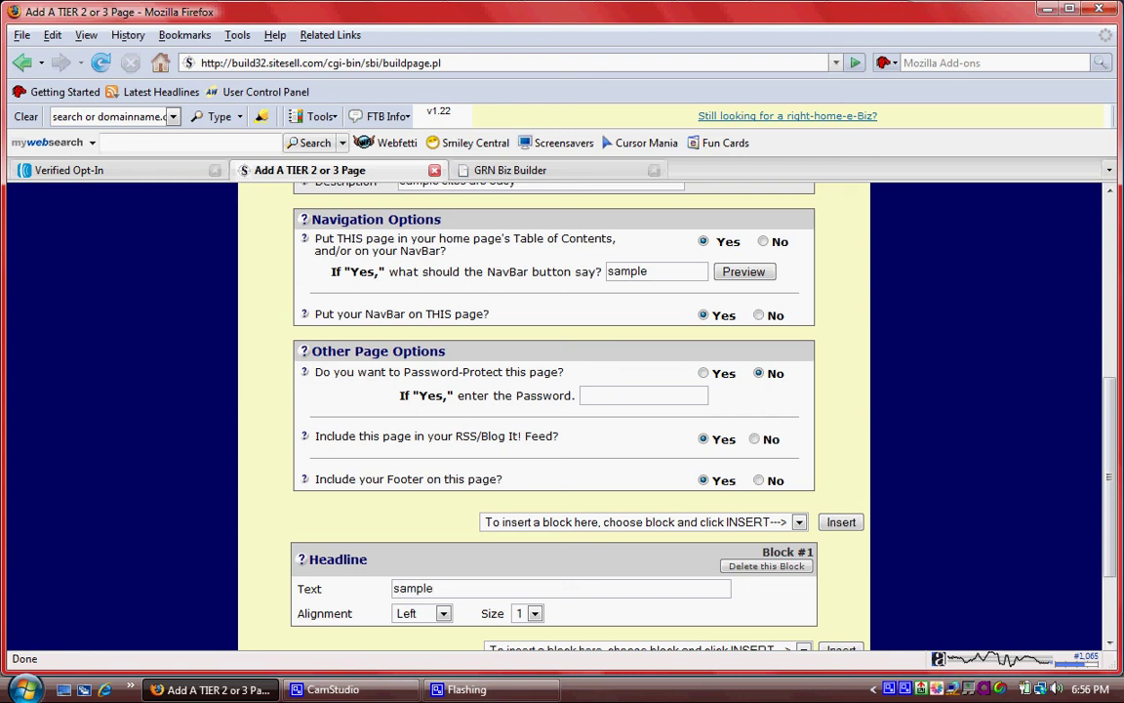
scroll(553, 410, down, 3)
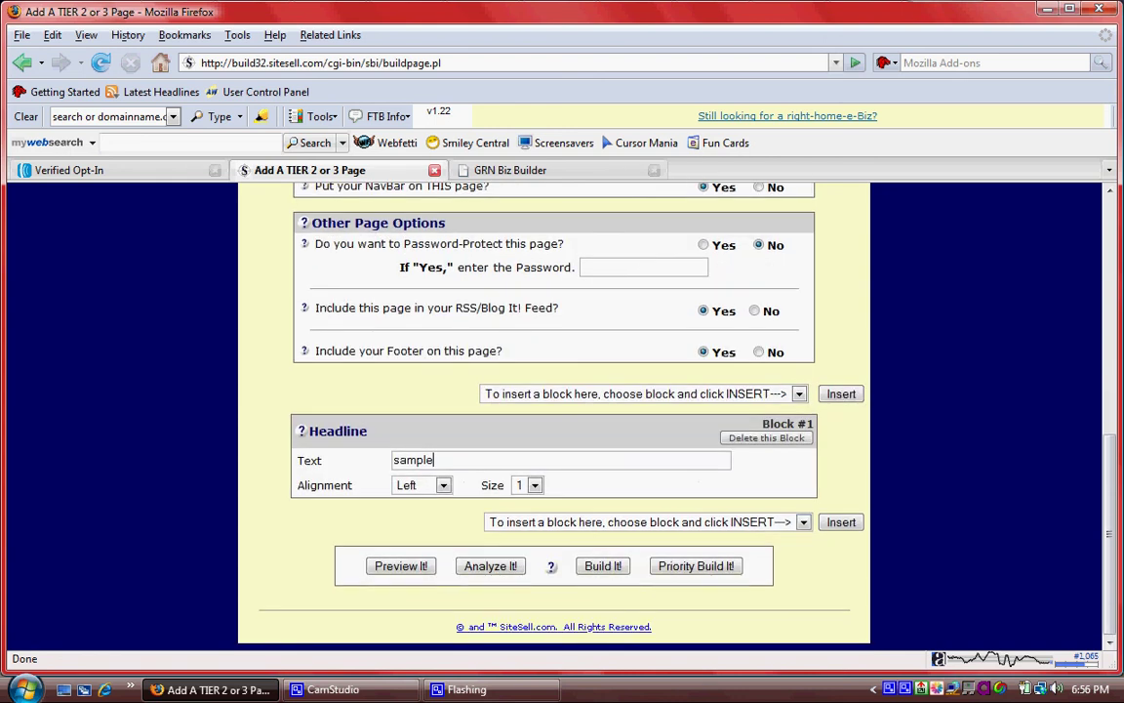
Step: Center the headline and set its size to 2
click(420, 485)
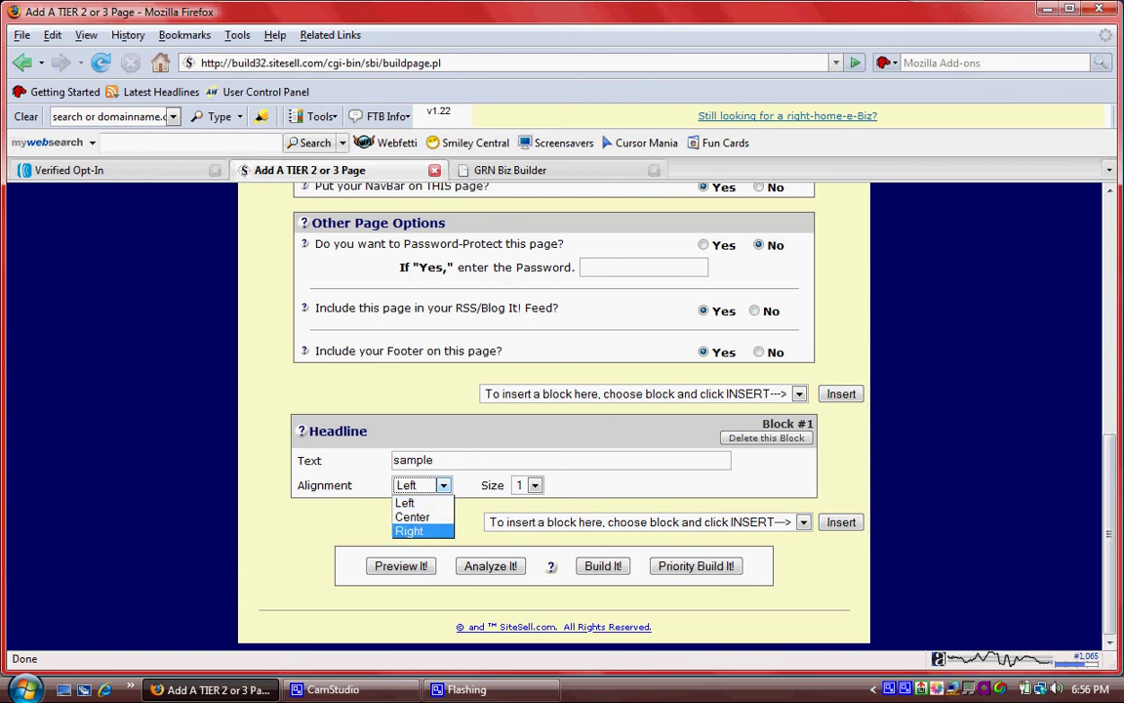
key(Return)
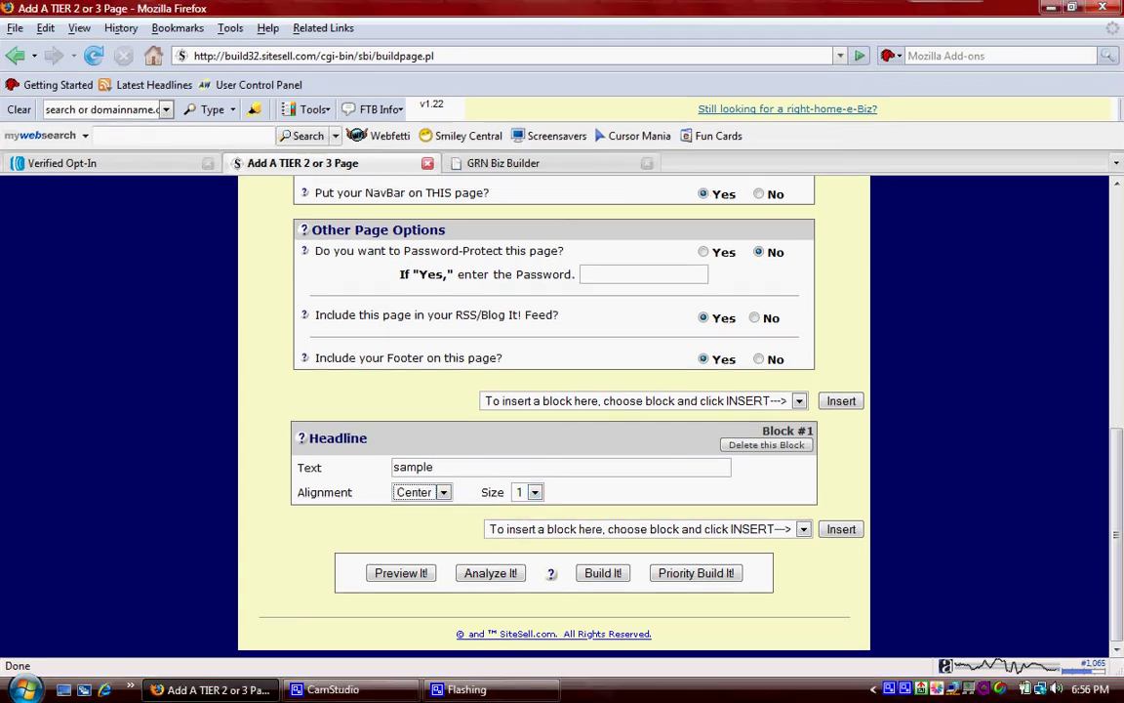
key(Tab)
key(alt+Down)
key(Down)
key(Return)
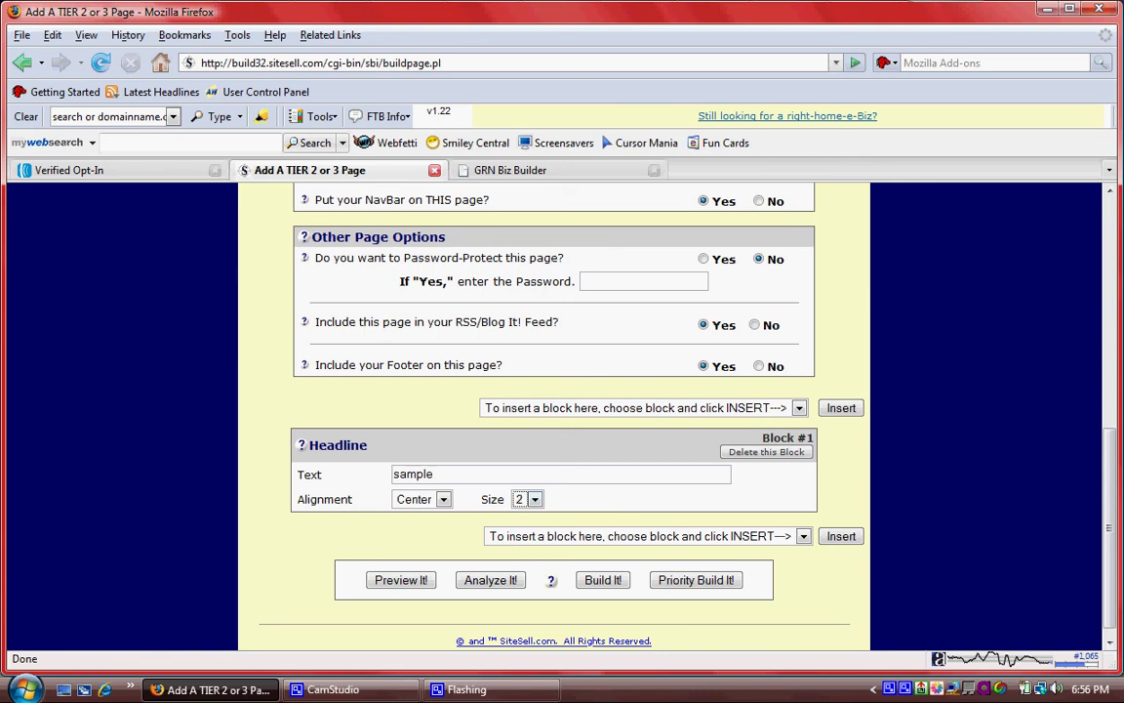
Step: Choose Graphic as the next block type to insert
key(Tab)
key(alt+Down)
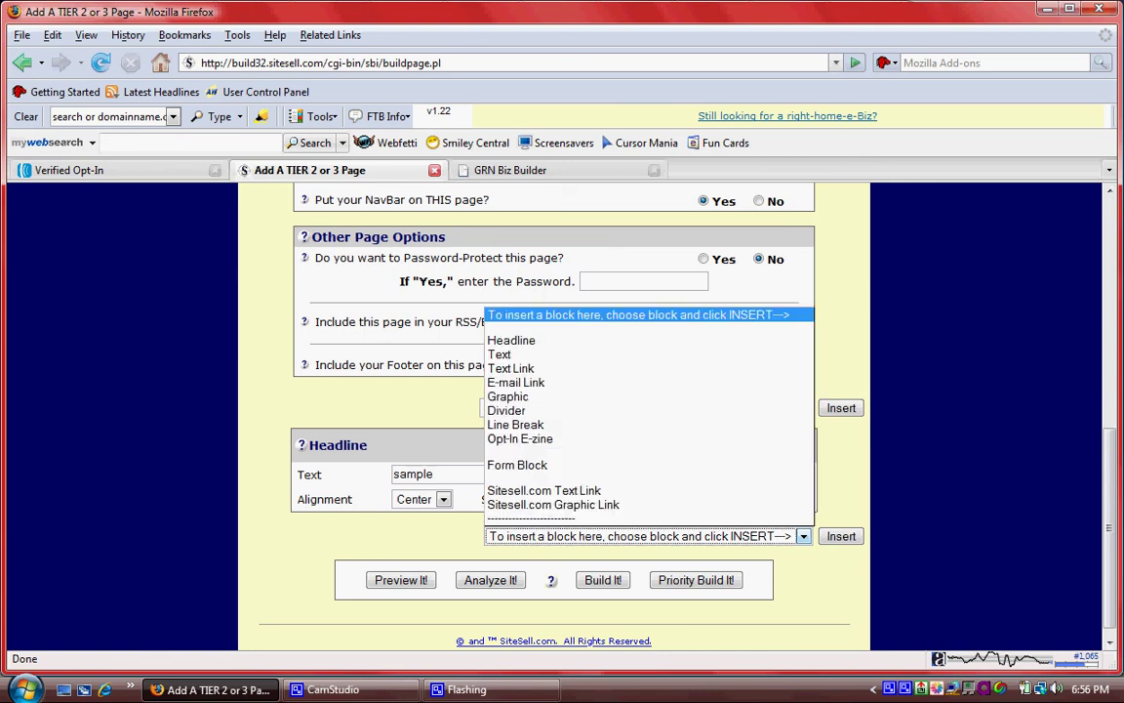
key(g)
key(Return)
key(Tab)
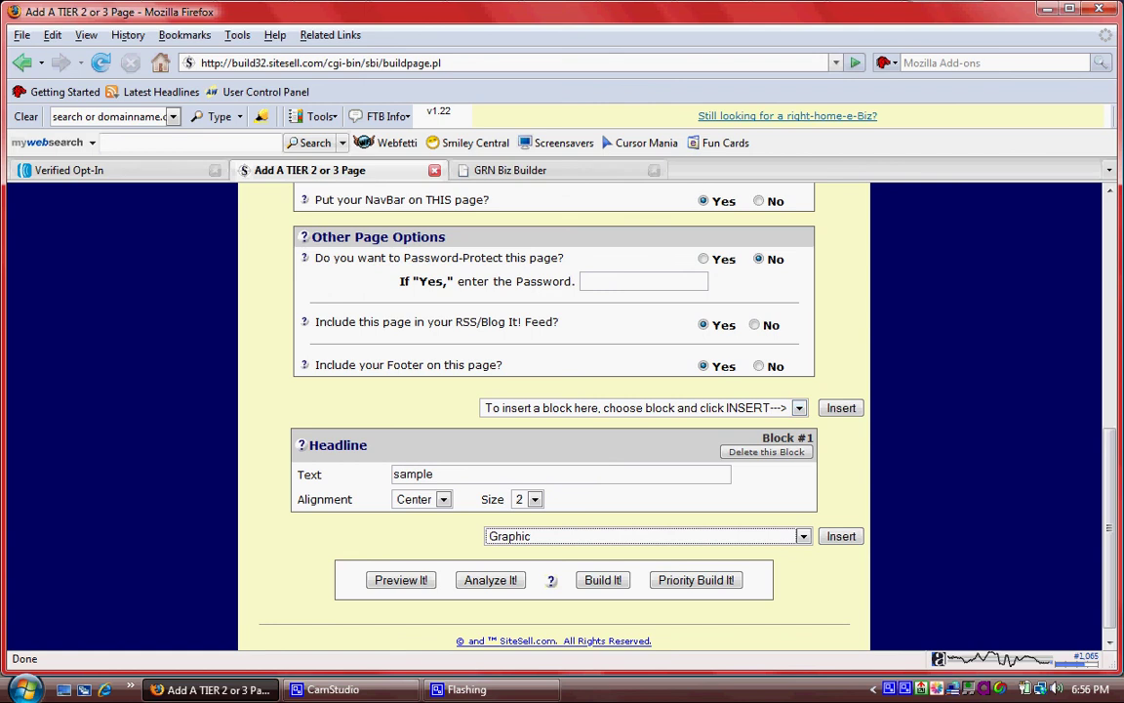
Step: Insert a Graphic block using the 'box' image, centered on the page
key(Return)
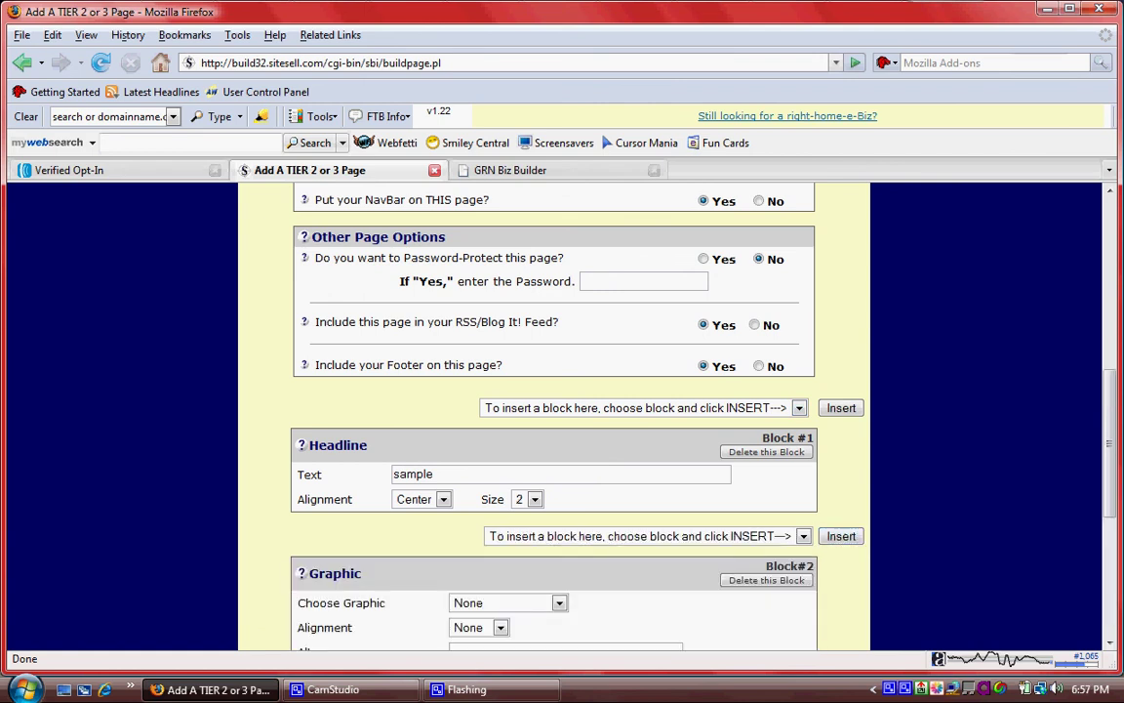
scroll(553, 410, down, 6)
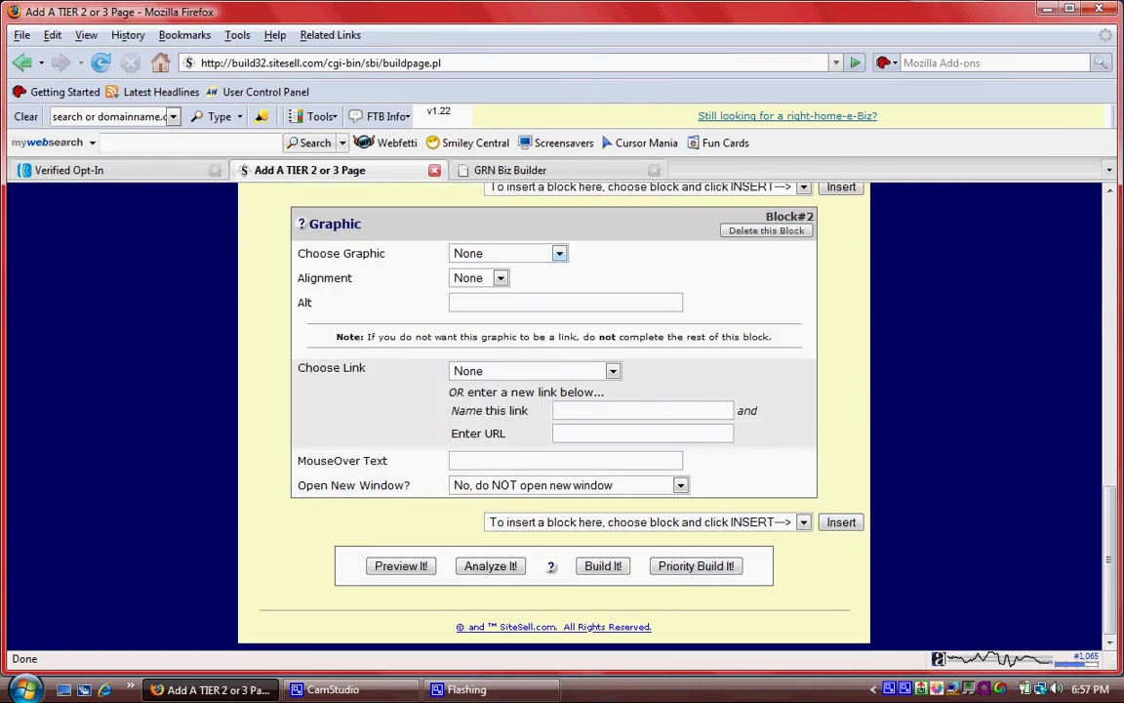
key(alt+Down)
text(box)
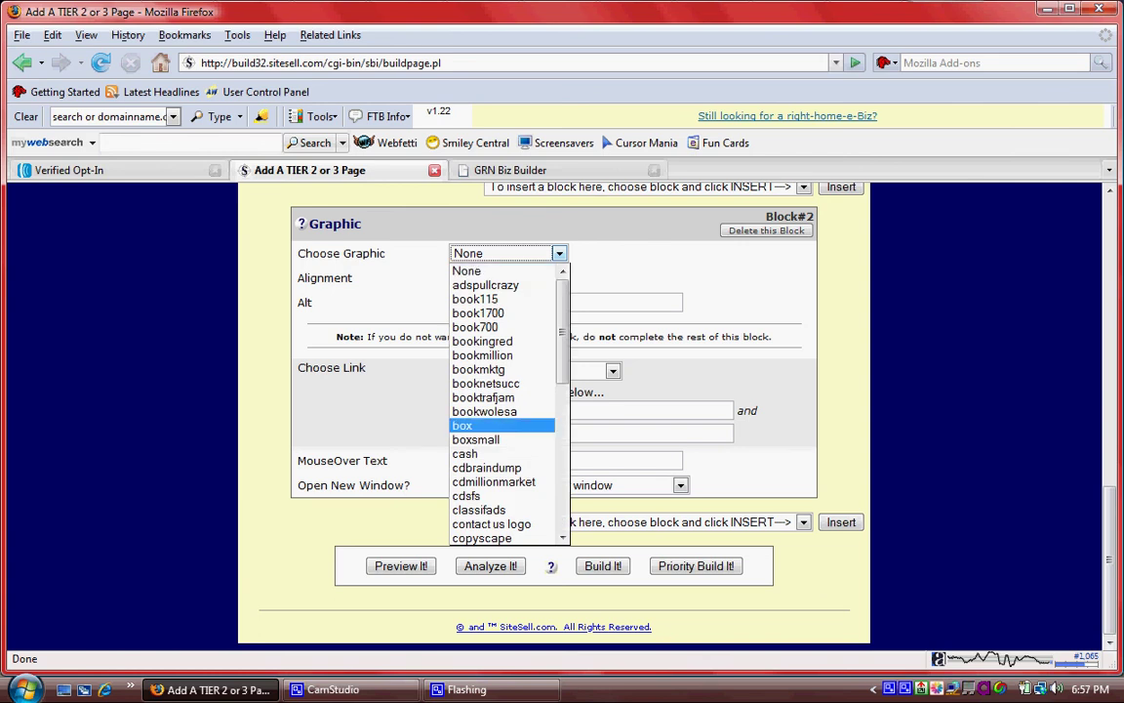
key(Return)
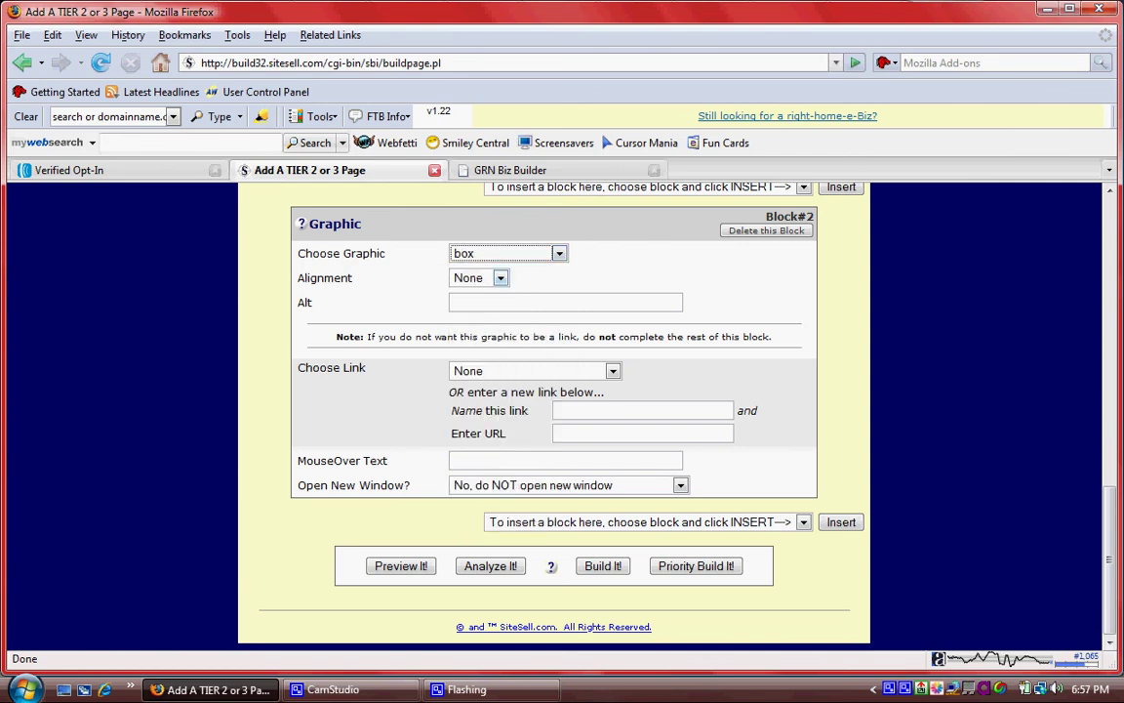
key(Tab)
key(alt+Down)
key(Down)
key(Down)
key(Return)
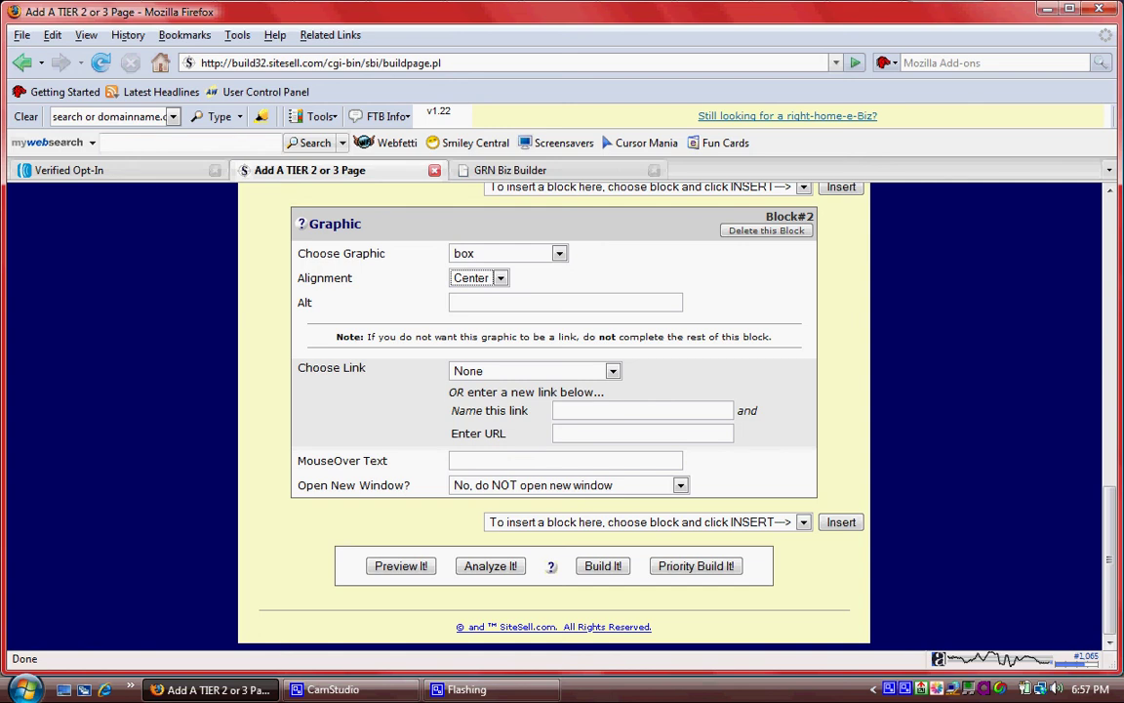
Step: Preview the page with headline and image, then leave the graphic's link as None
click(401, 566)
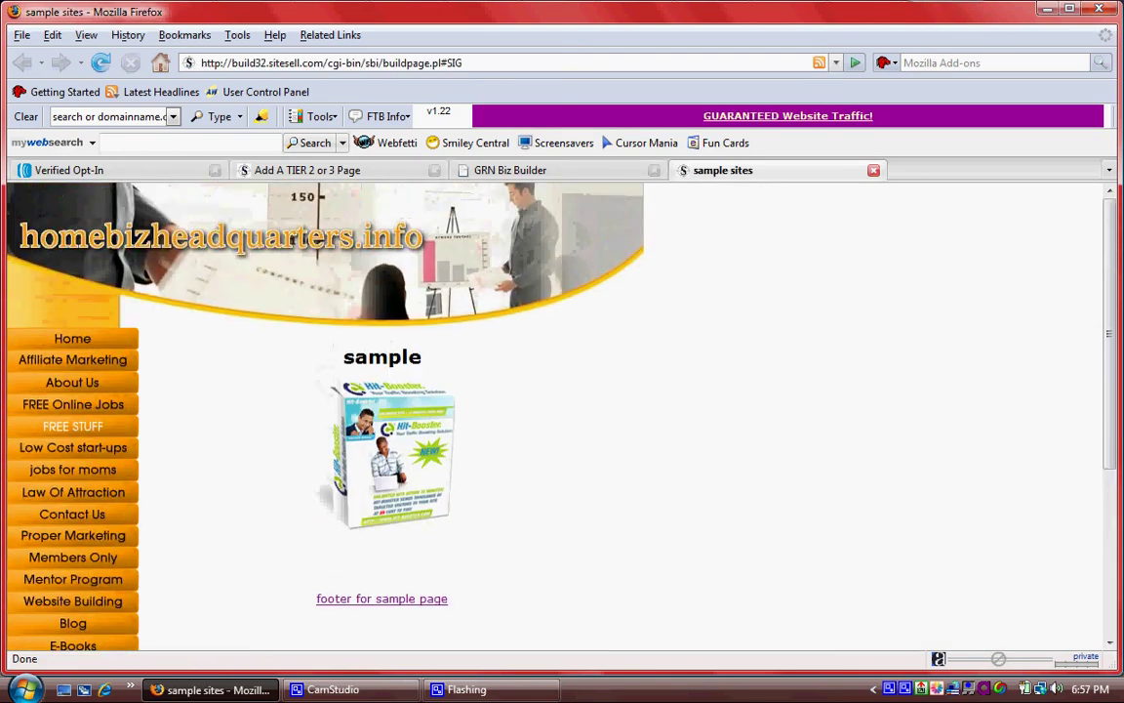
click(873, 170)
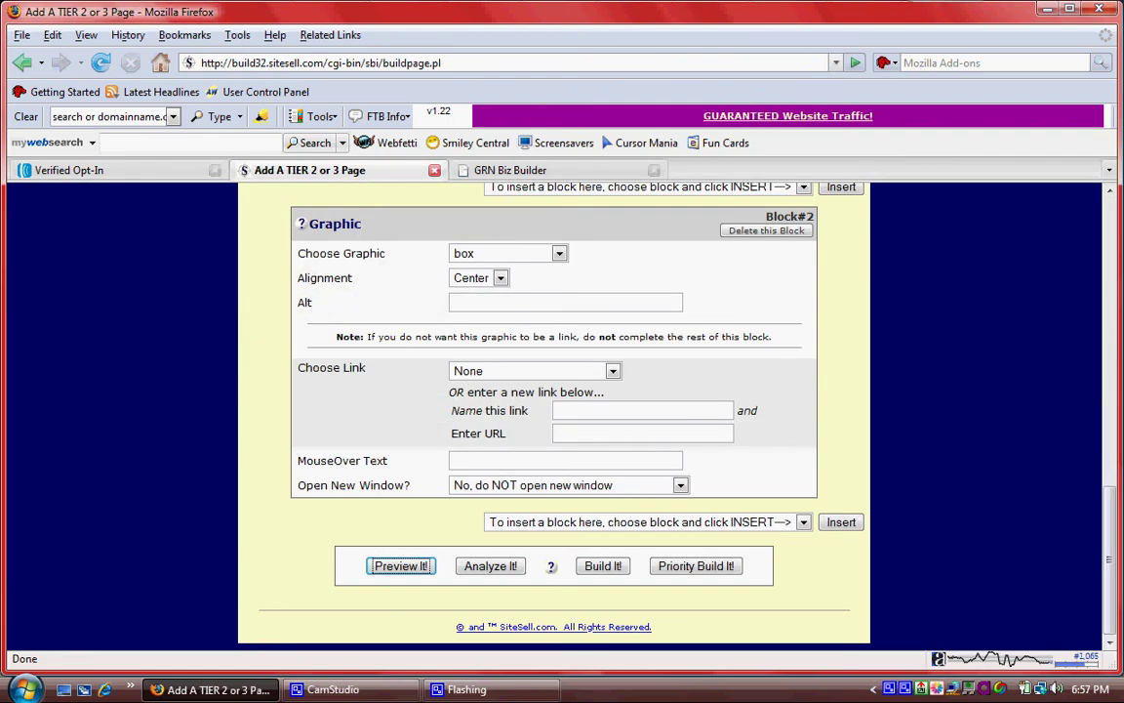
click(612, 371)
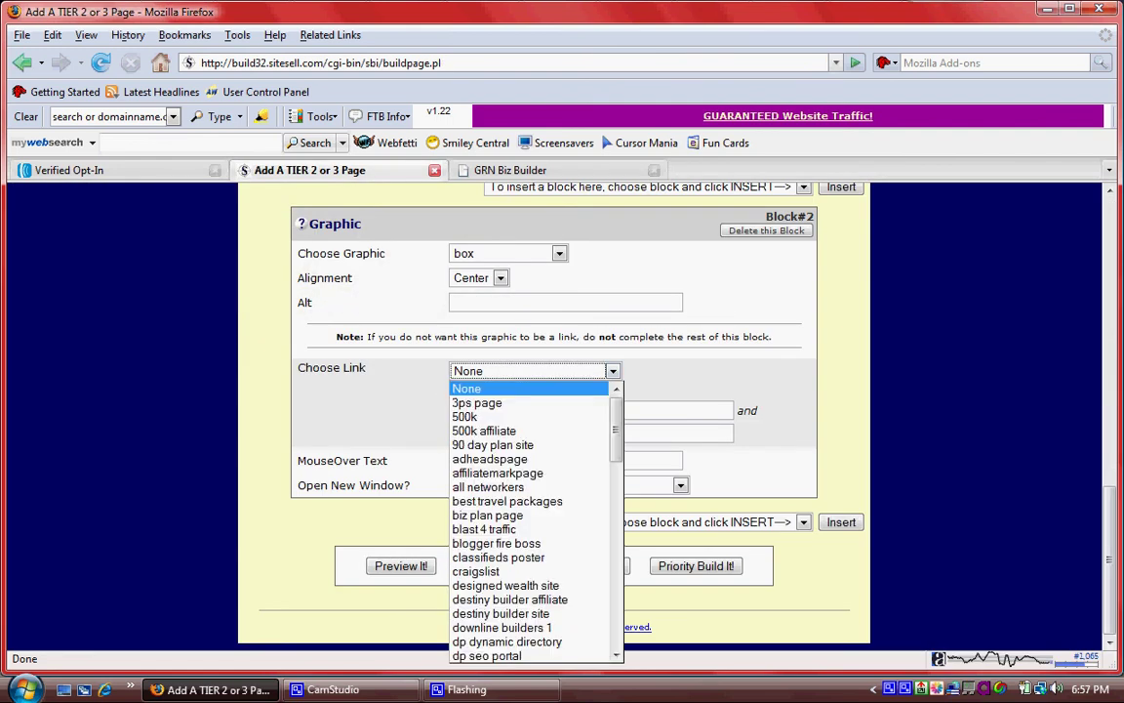
key(Escape)
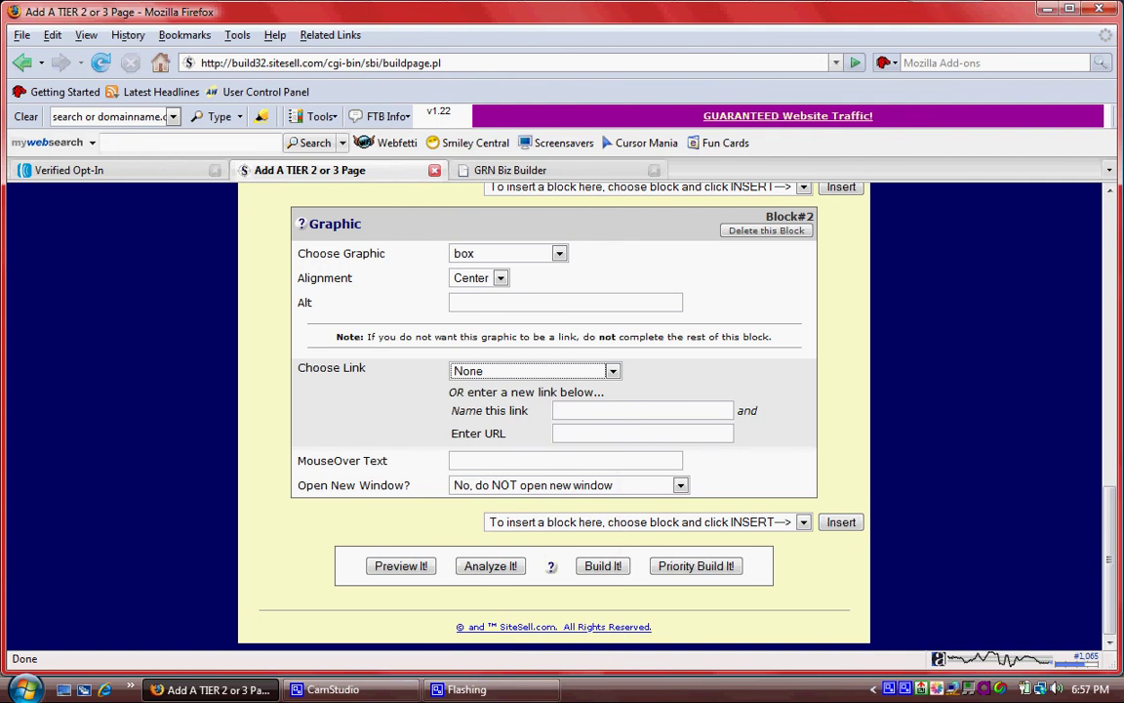
Step: Run Analyze It! on the sample sites page and review its Good ratings, then open the forums
click(490, 566)
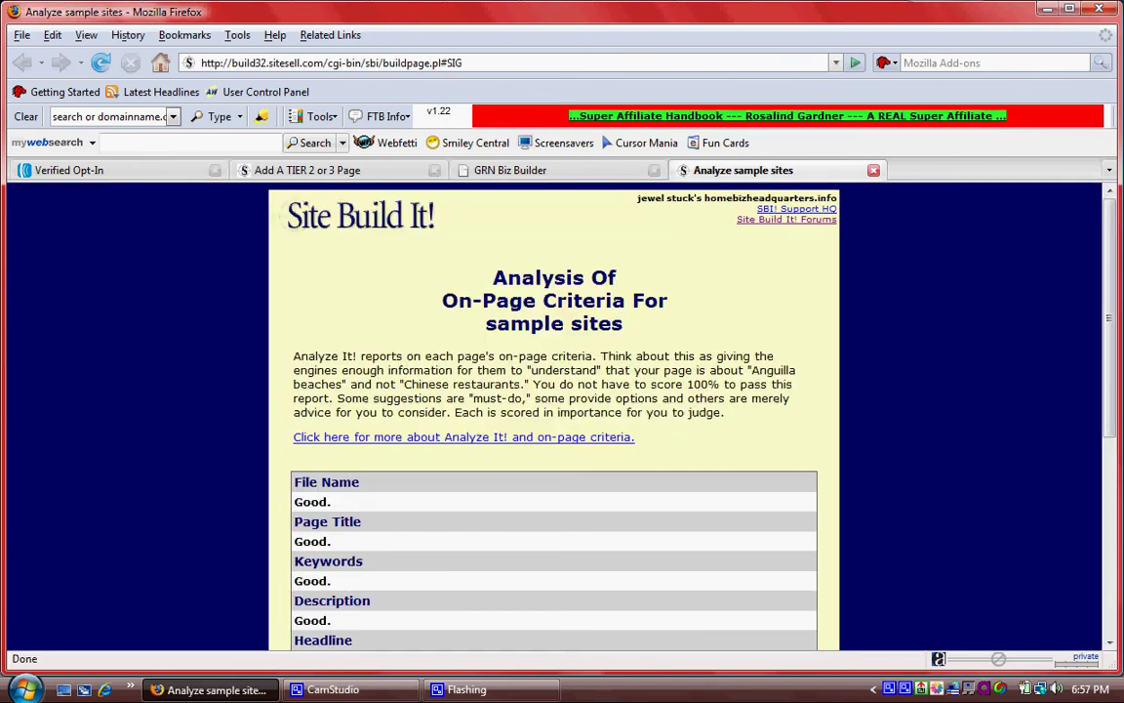
scroll(553, 419, down, 4)
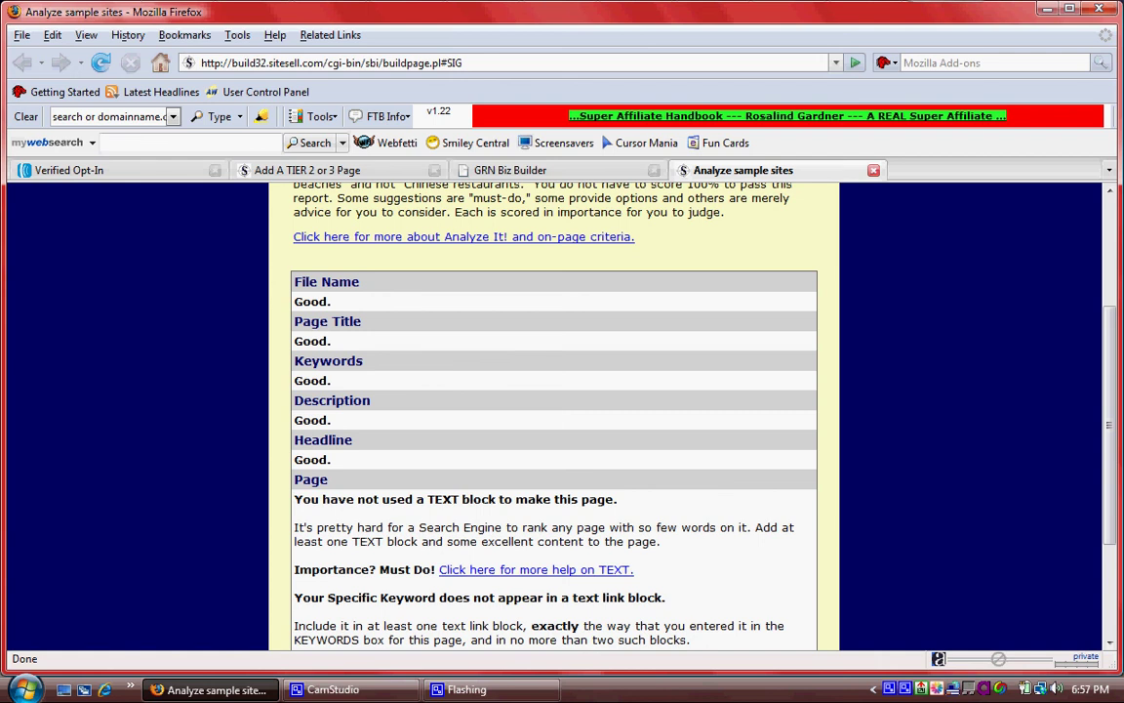
scroll(553, 410, down, 2)
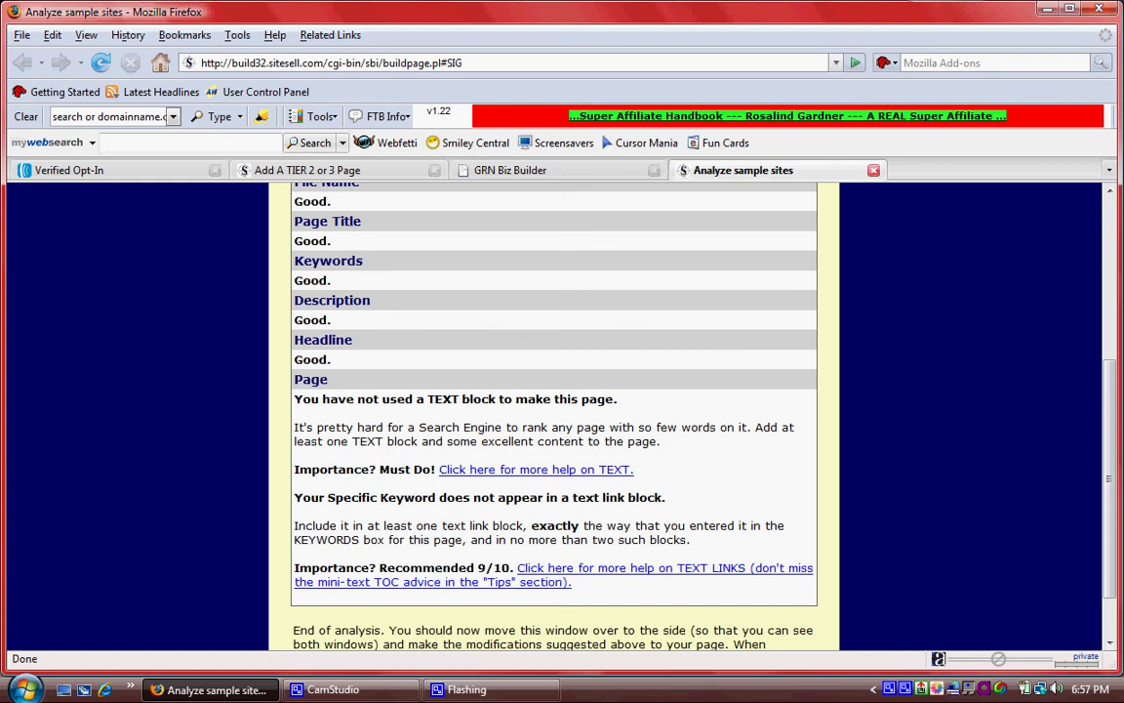
scroll(553, 410, down, 1)
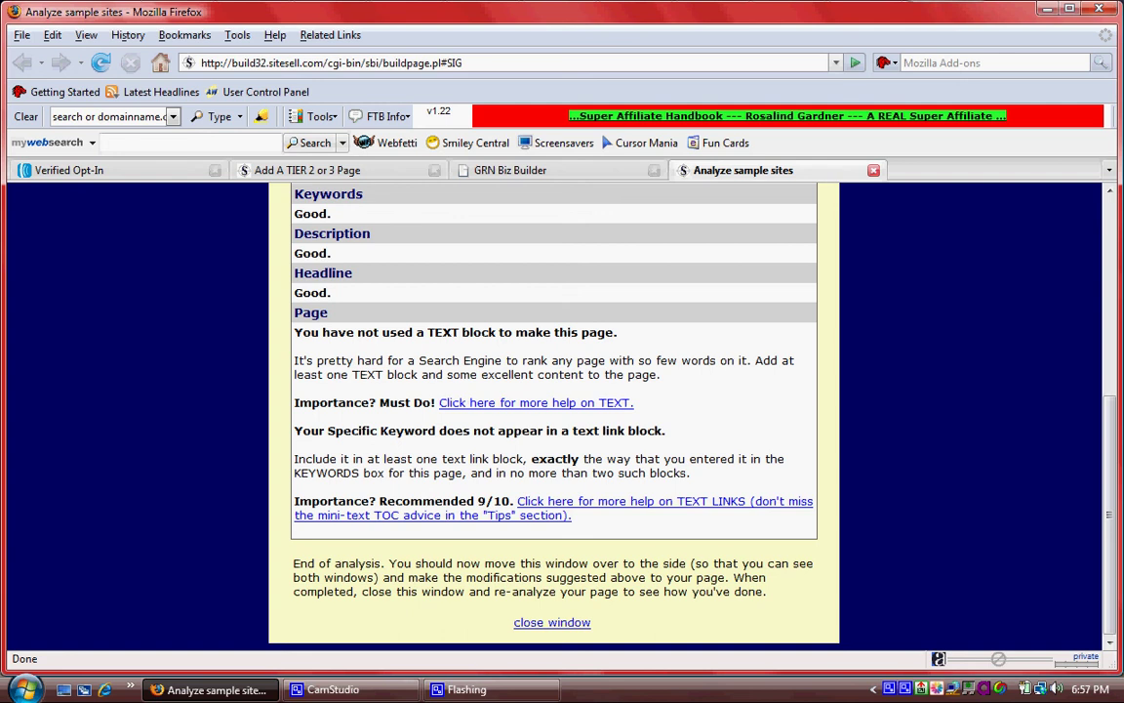
scroll(553, 415, up, 7)
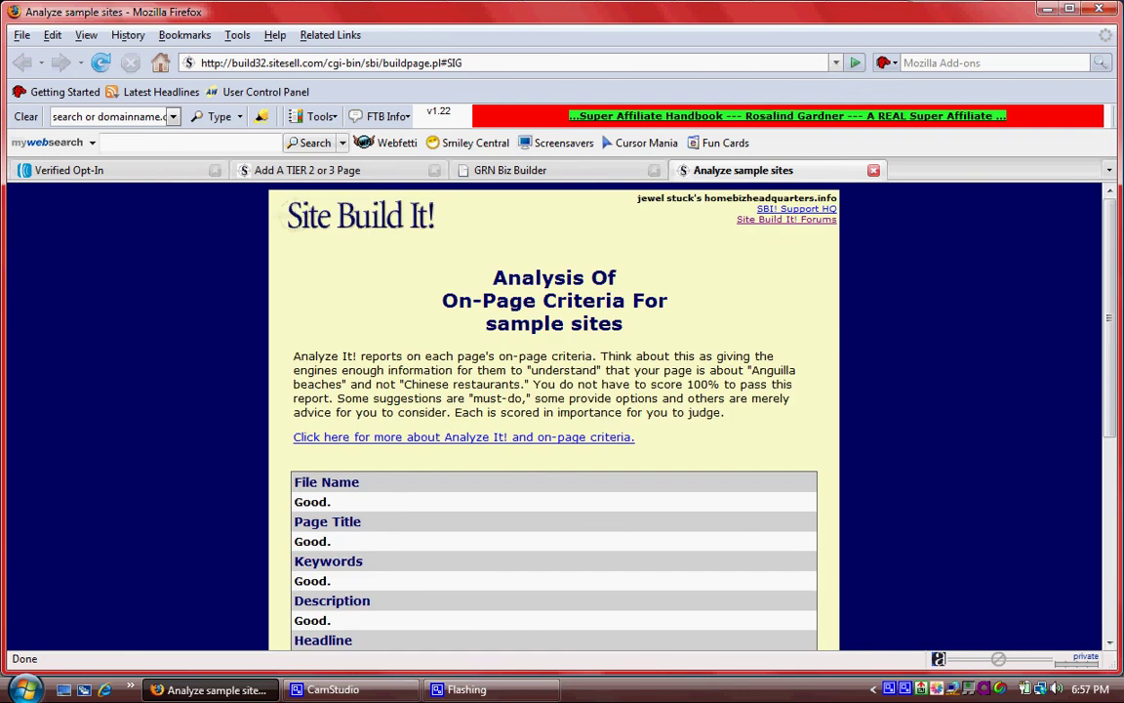
click(785, 218)
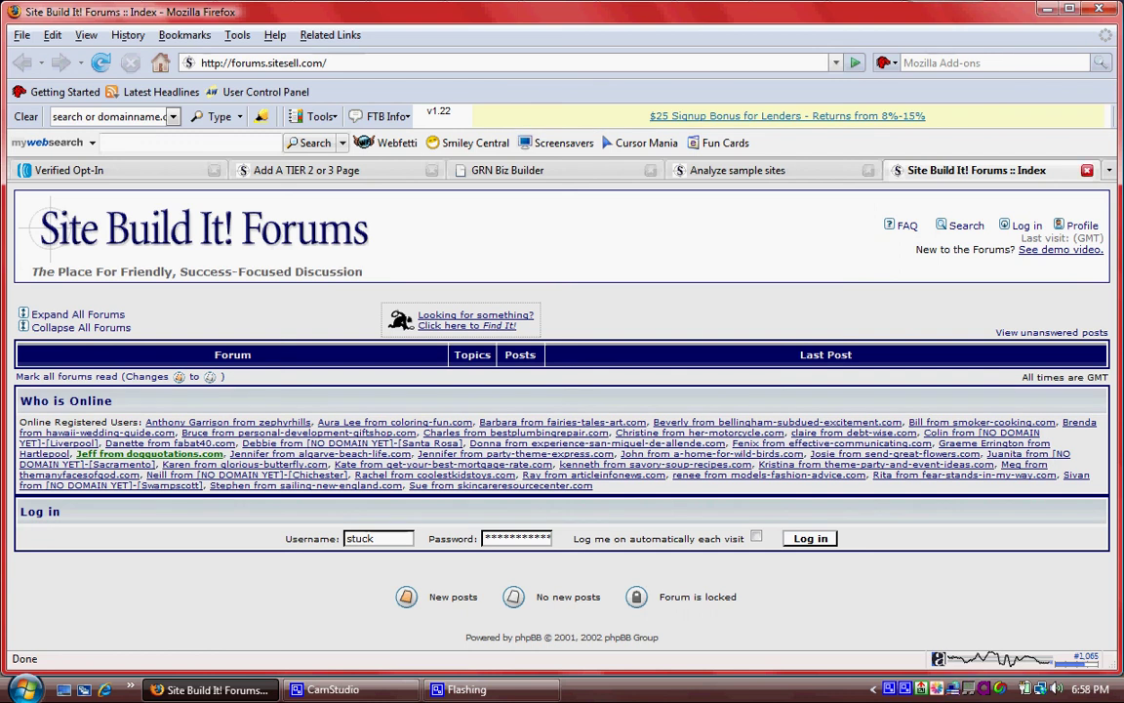
Step: Close the Site Build It! Forums and Analyze sample sites tabs
key(ctrl+w)
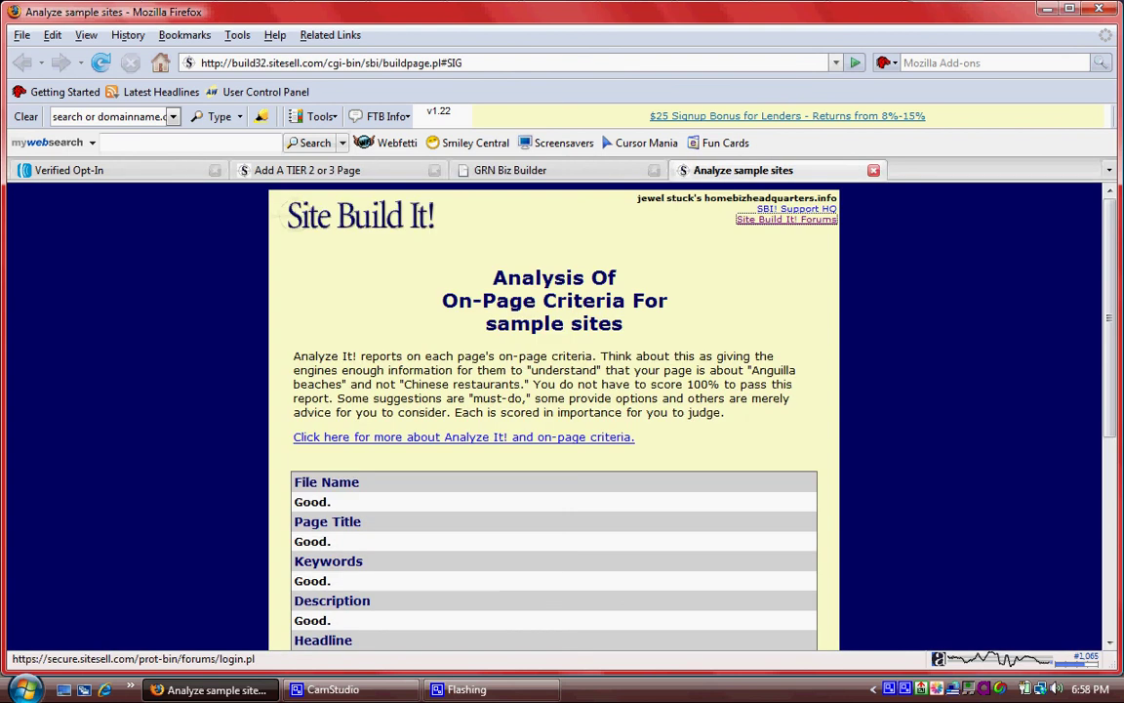
key(ctrl+w)
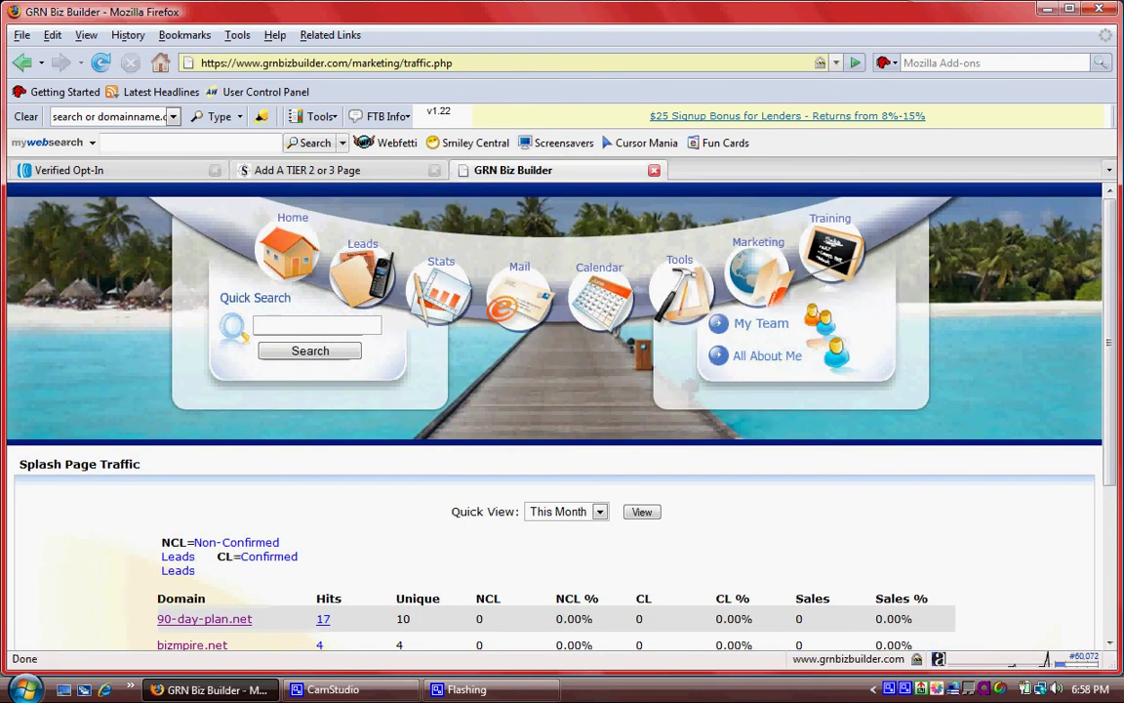